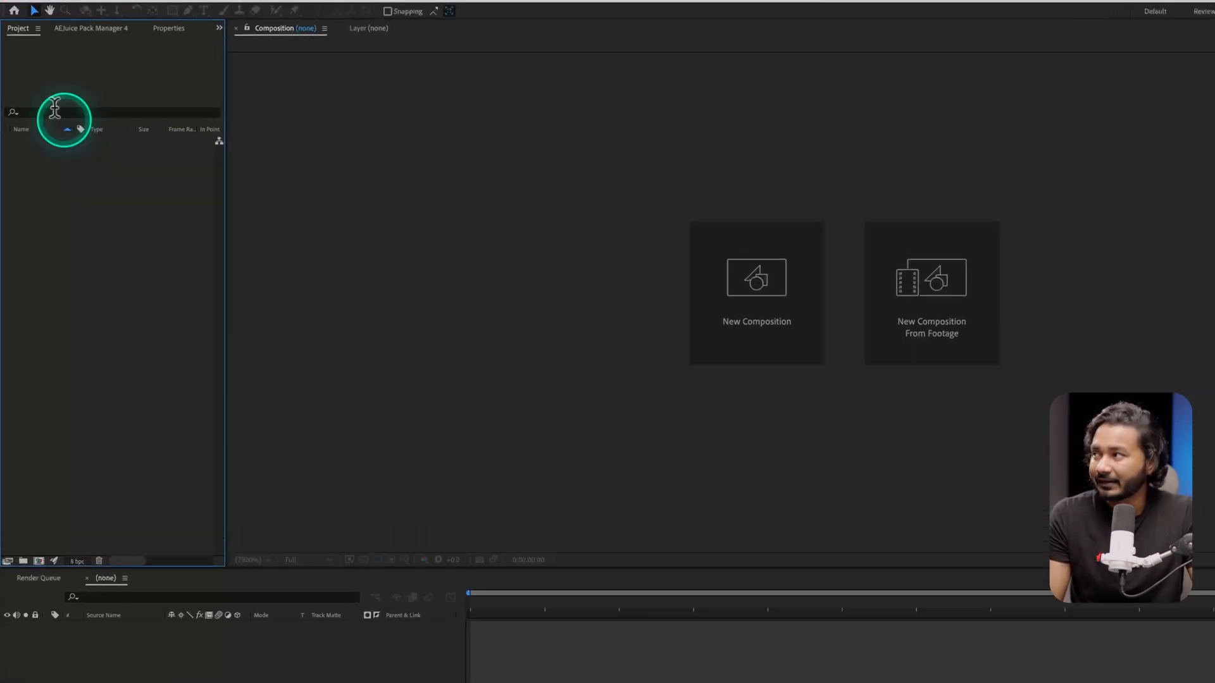
# Create a composition named Grid with the Social Media Portrait HD 1080x1920, 30 fps preset.
pyautogui.rightClick(95, 250)
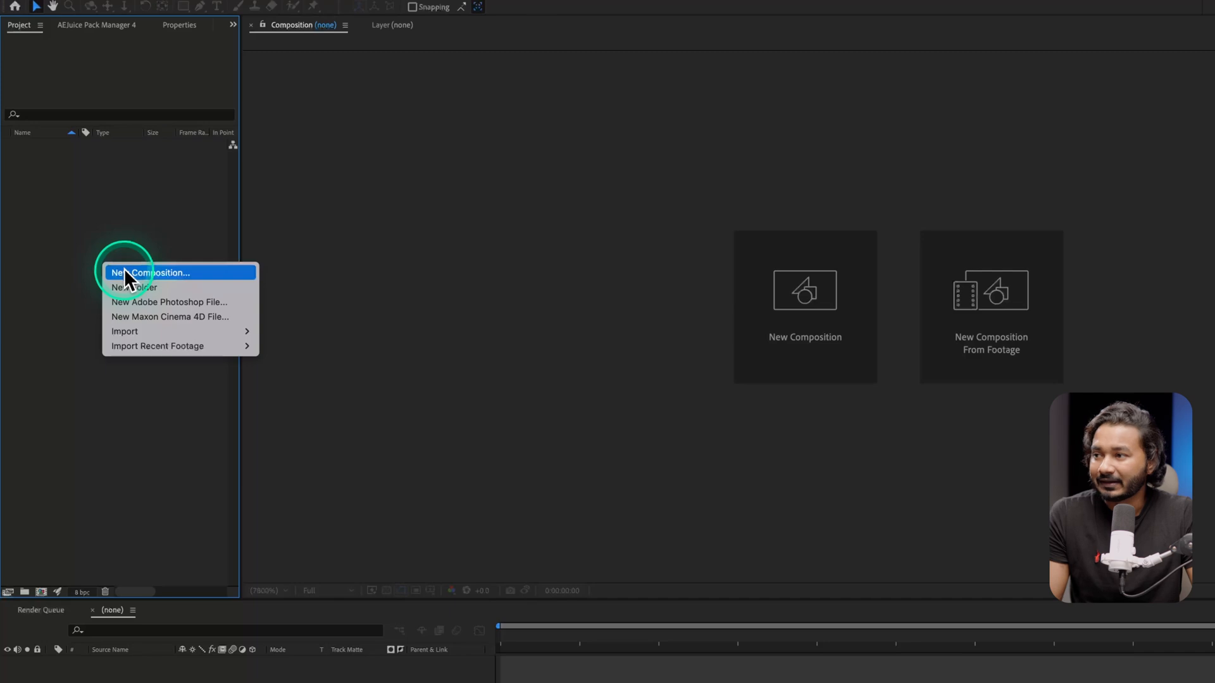
pyautogui.click(124, 270)
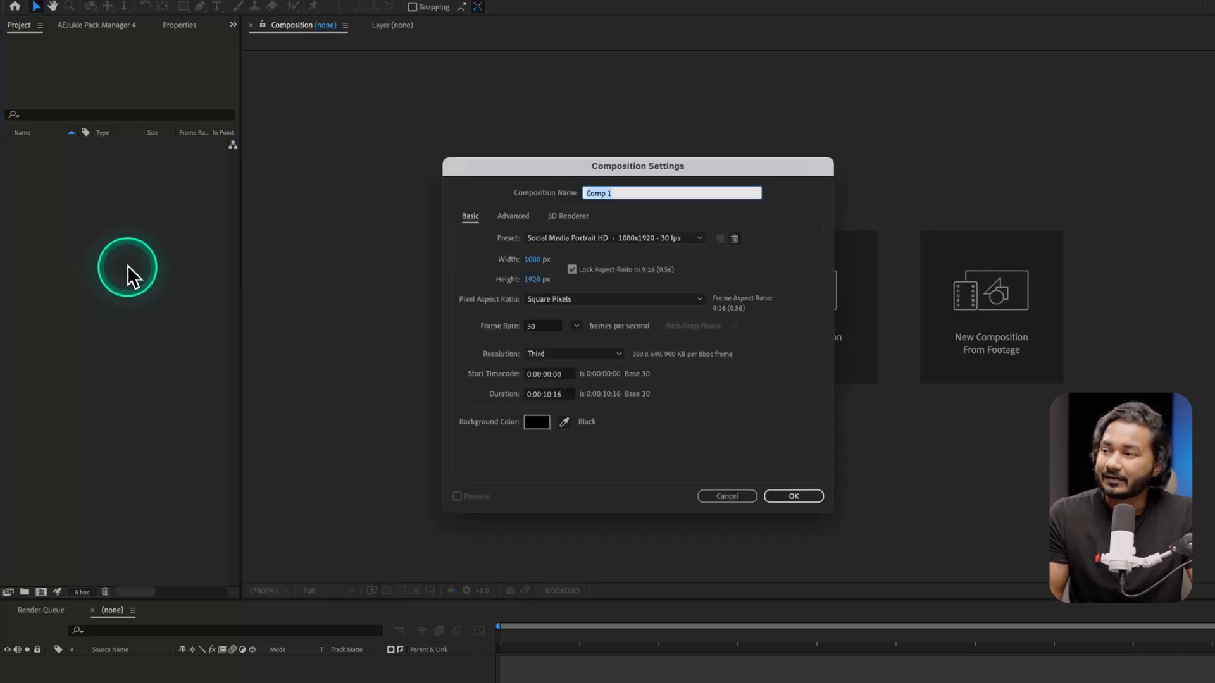
pyautogui.click(564, 238)
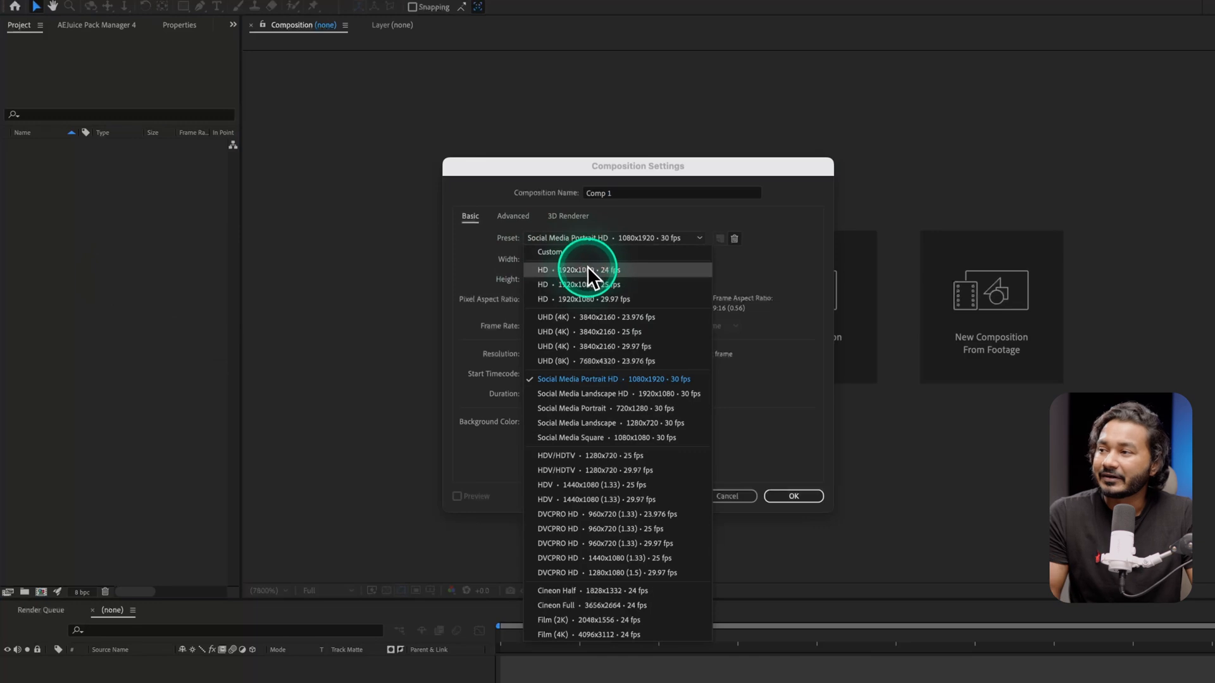
pyautogui.click(587, 267)
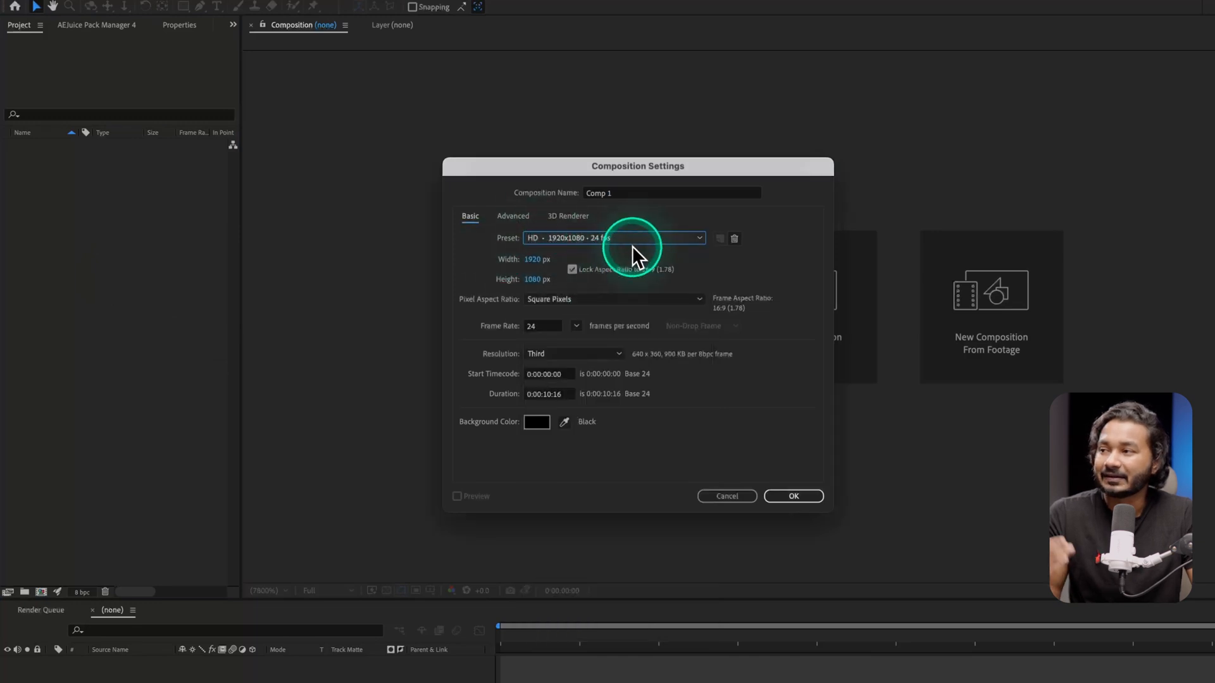
pyautogui.click(572, 238)
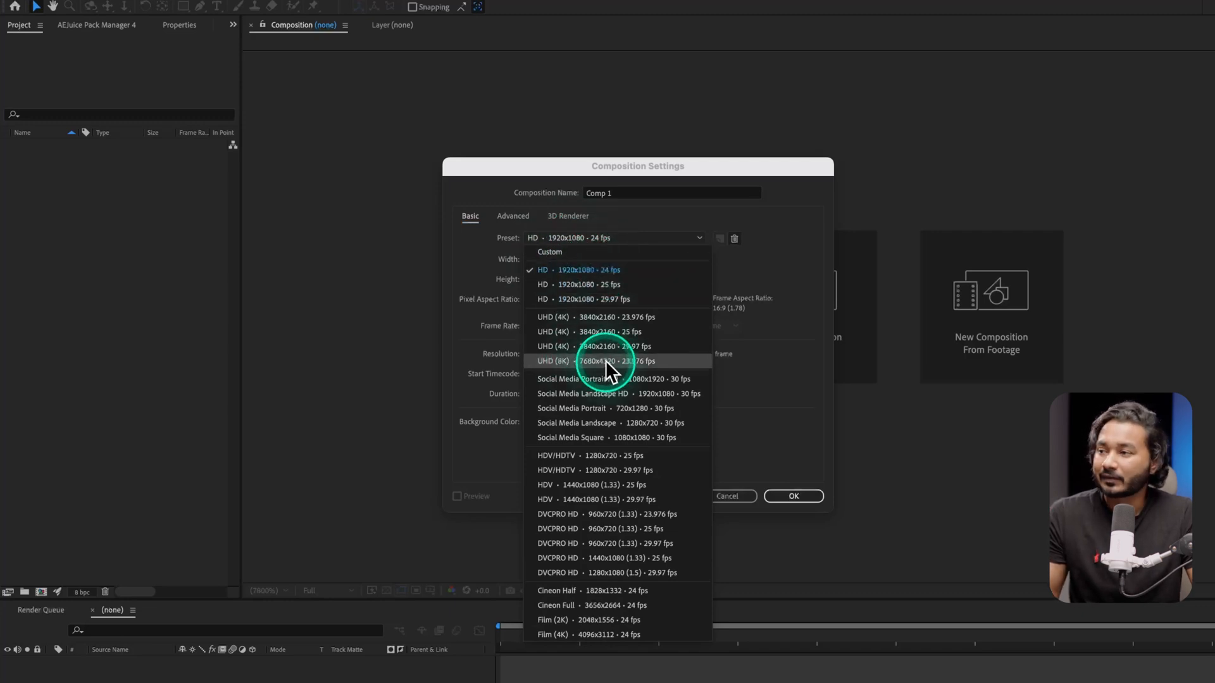
pyautogui.click(651, 380)
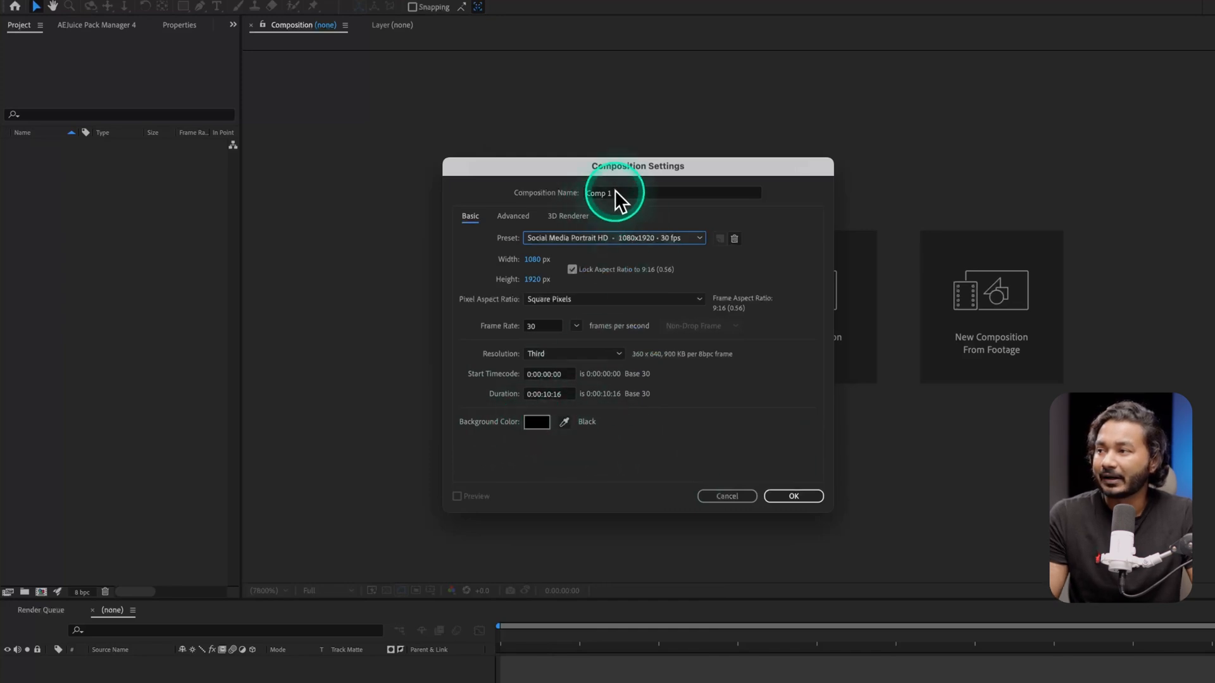
pyautogui.click(585, 193)
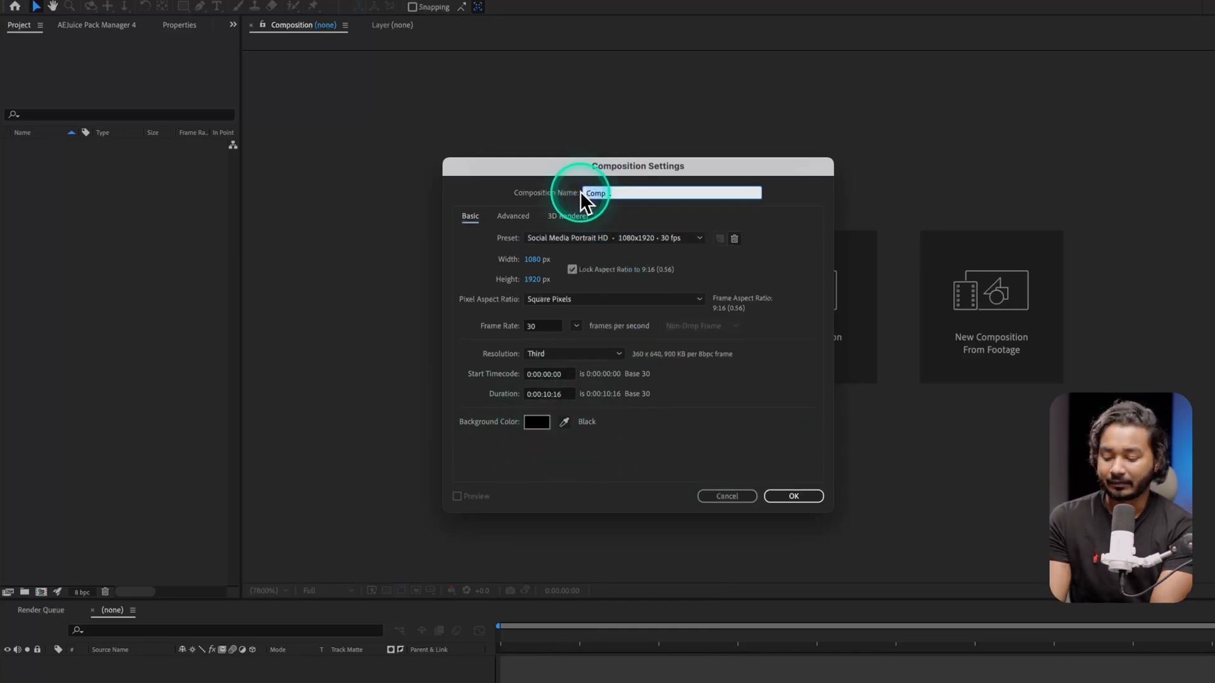
pyautogui.write('Grid')
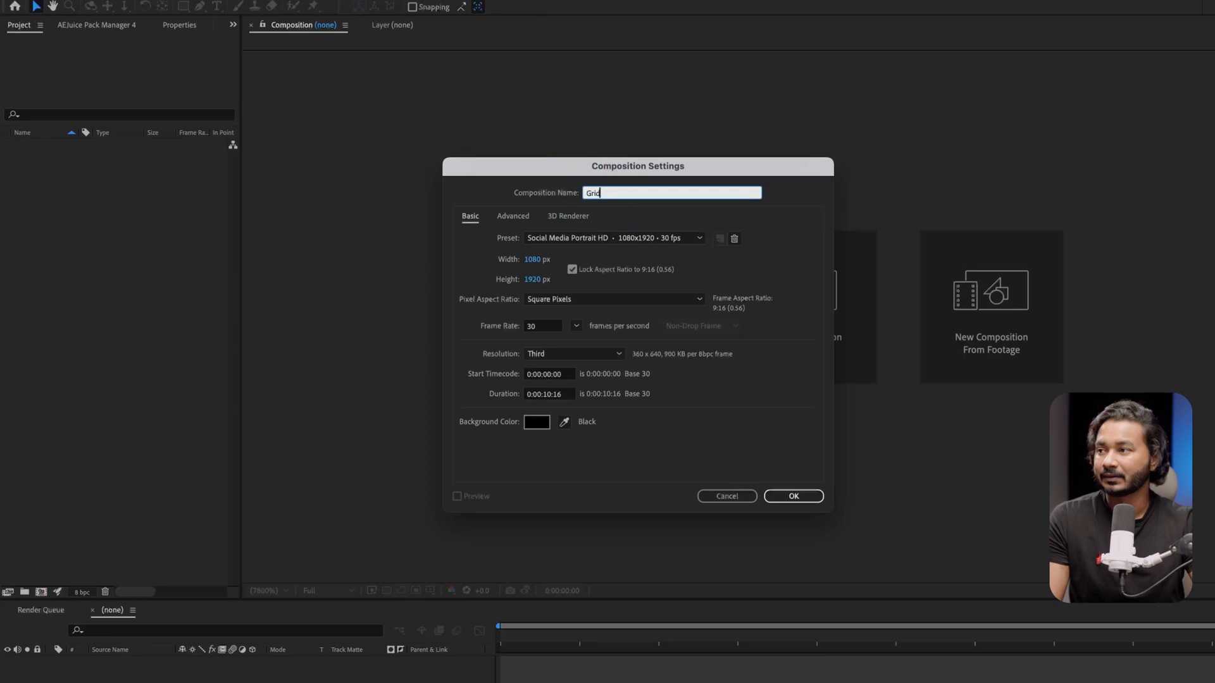
pyautogui.click(793, 496)
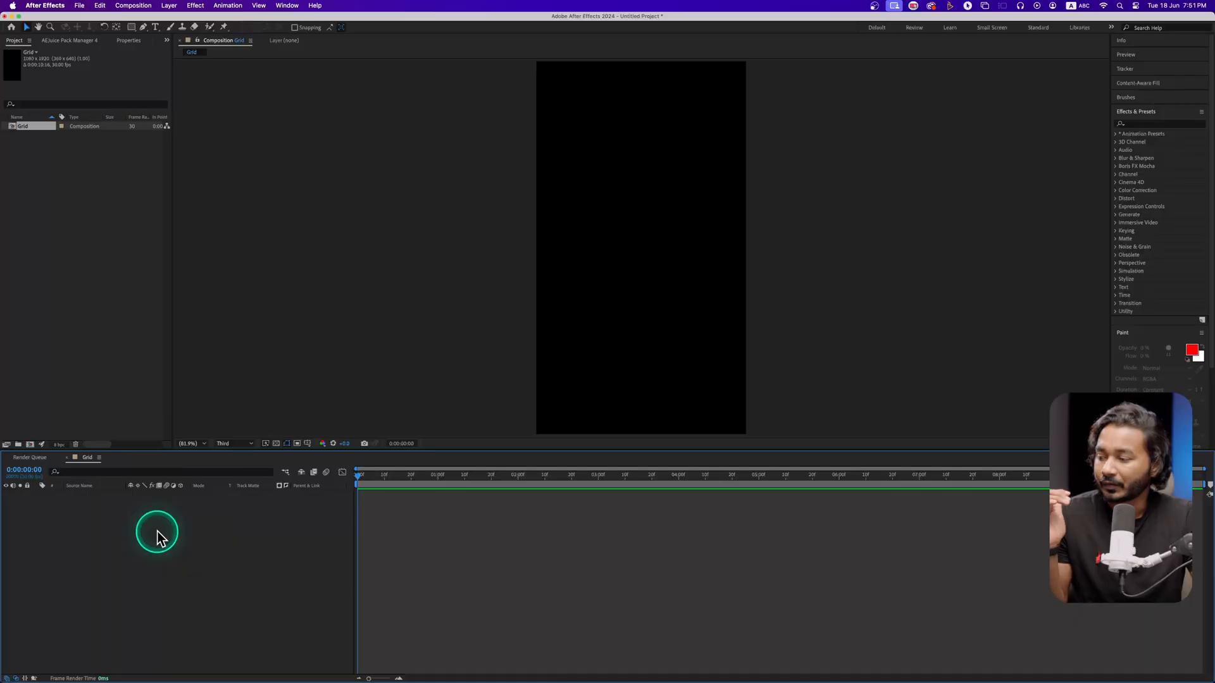
# Add a full-frame solid layer to the Grid composition in dark gray 1A1A1A.
pyautogui.rightClick(156, 527)
pyautogui.moveTo(310, 486)
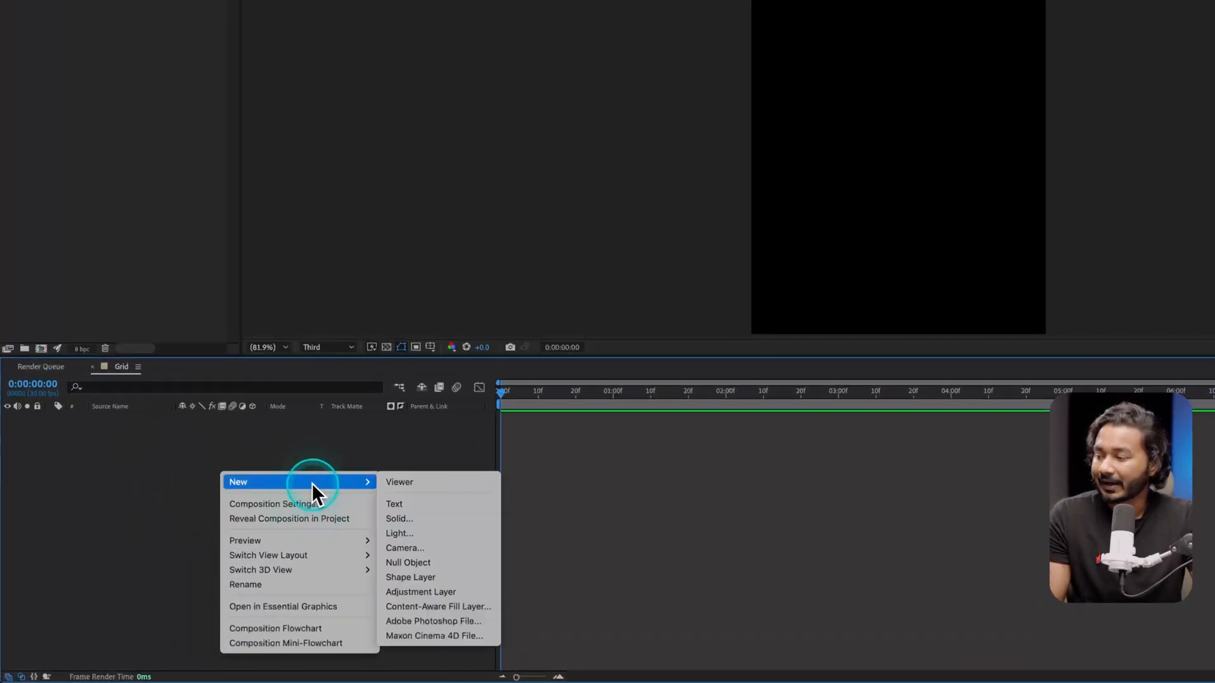
pyautogui.click(409, 517)
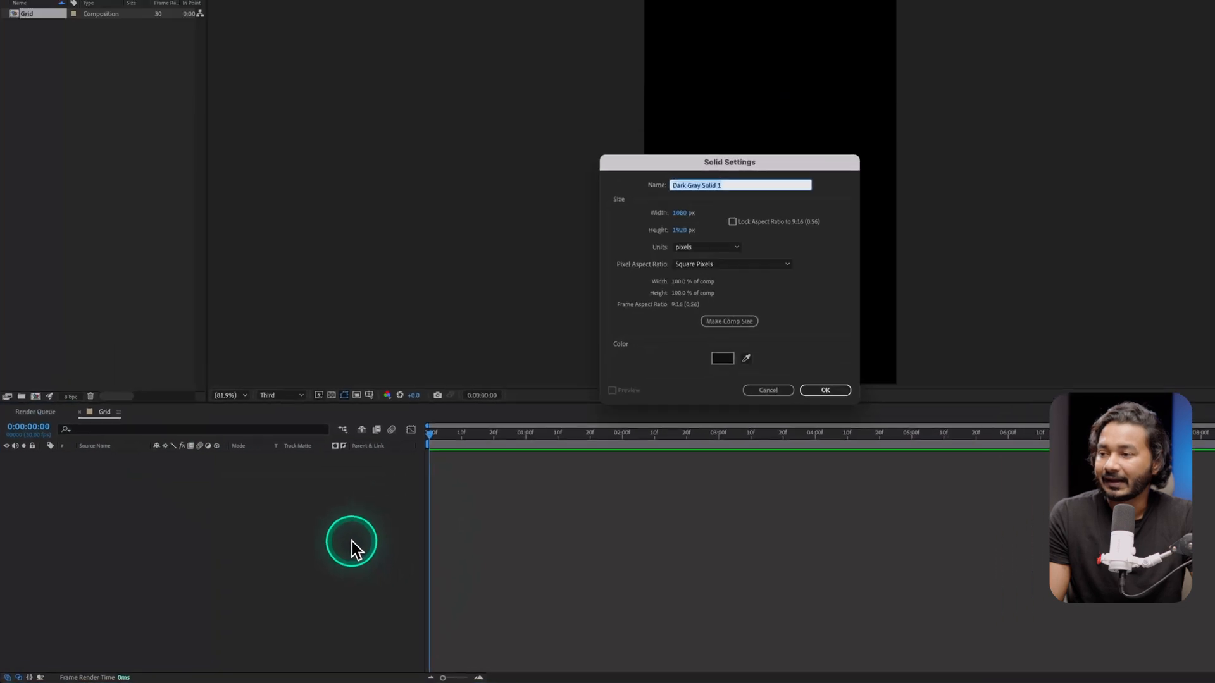
pyautogui.click(722, 358)
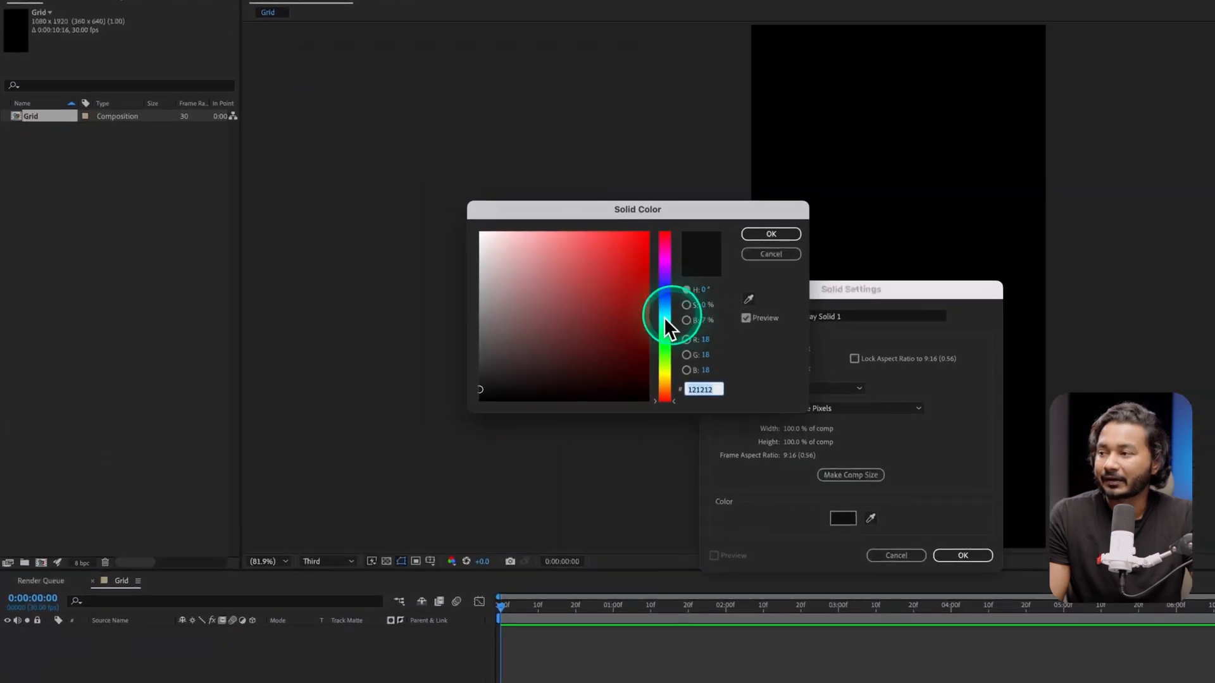
pyautogui.moveTo(475, 423); pyautogui.dragTo(460, 384)
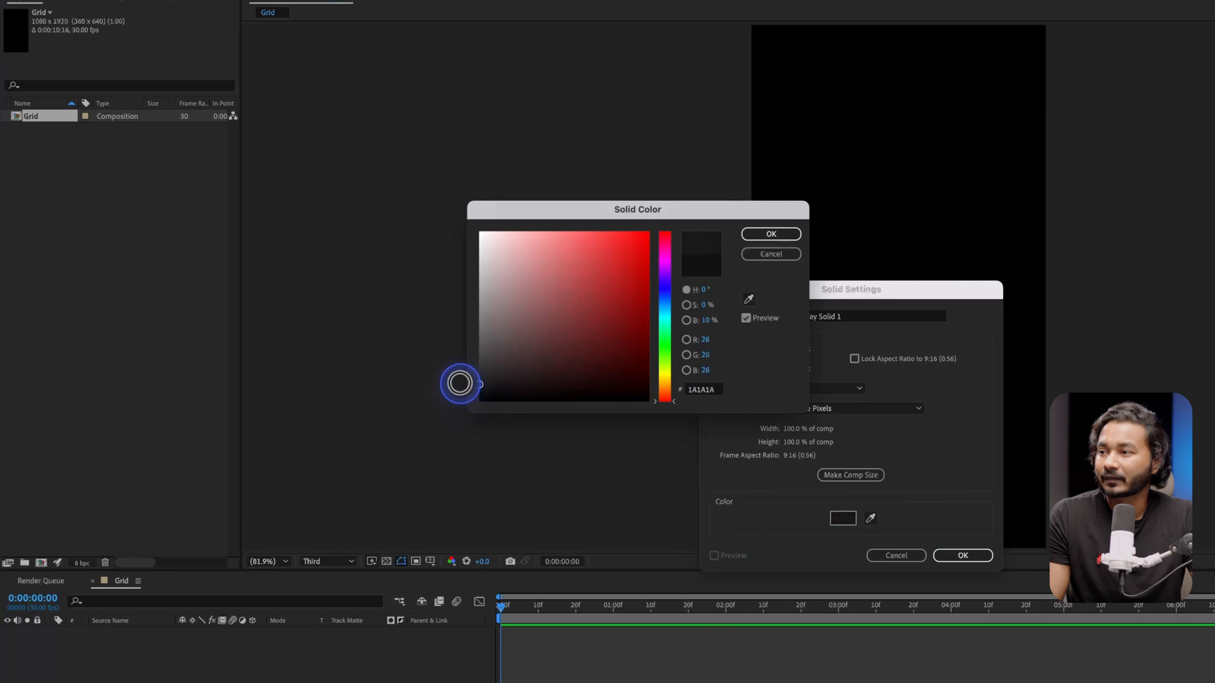
pyautogui.click(765, 234)
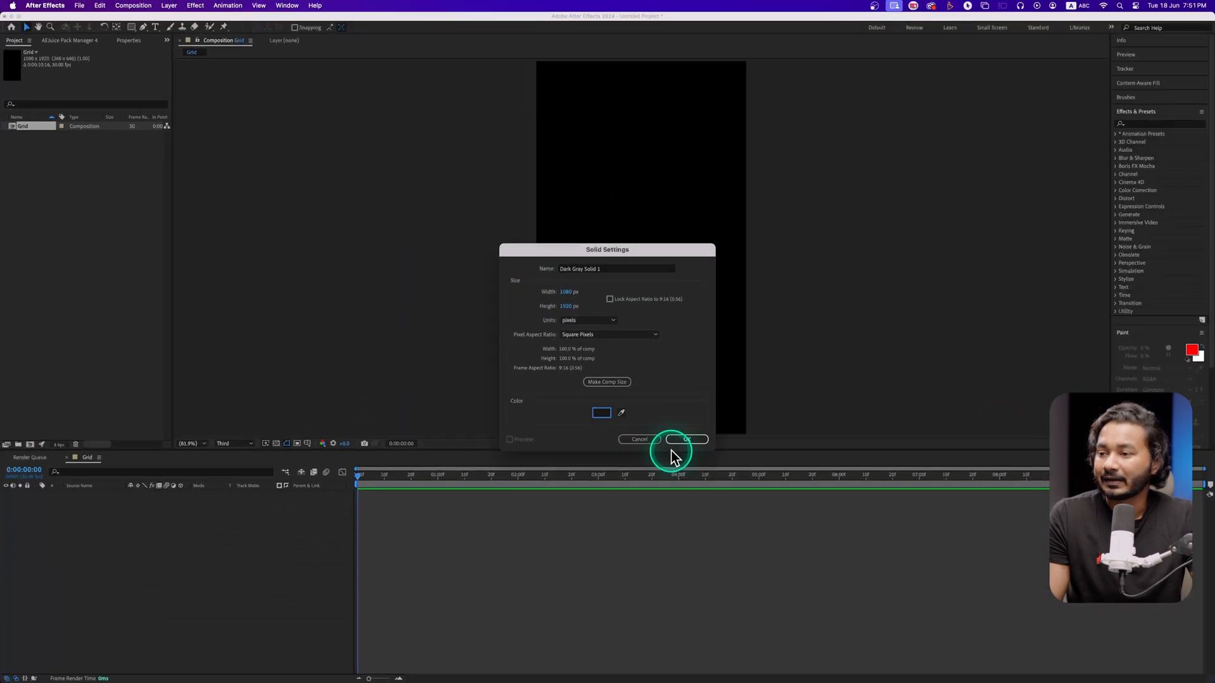
pyautogui.click(688, 439)
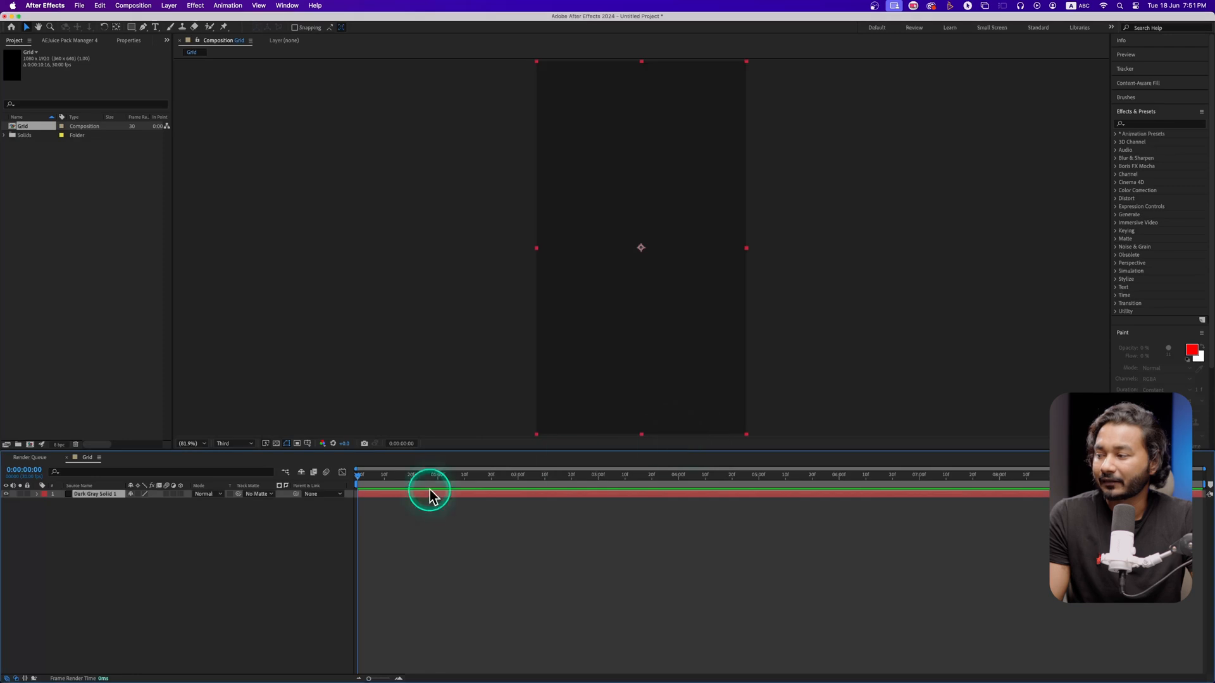
# Close and reopen the Effects & Presets panel, and dock it between Content-Aware Fill and Brushes.
pyautogui.click(1139, 112)
pyautogui.click(1142, 114)
pyautogui.click(1145, 114)
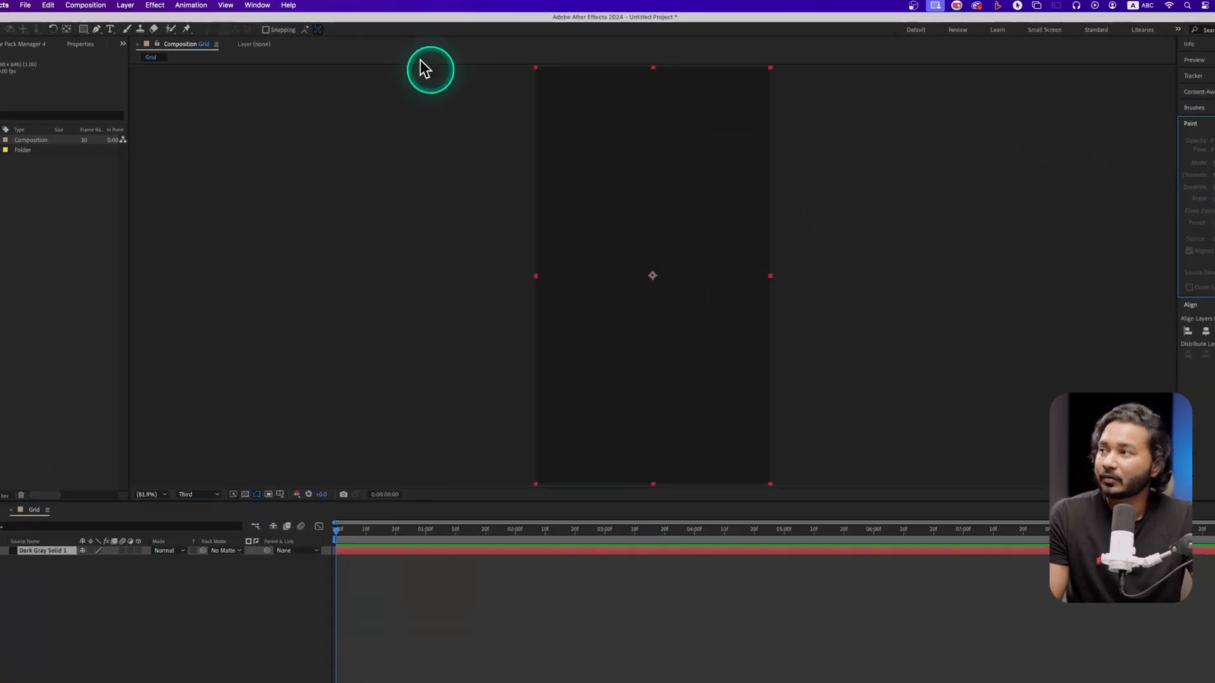
pyautogui.click(286, 5)
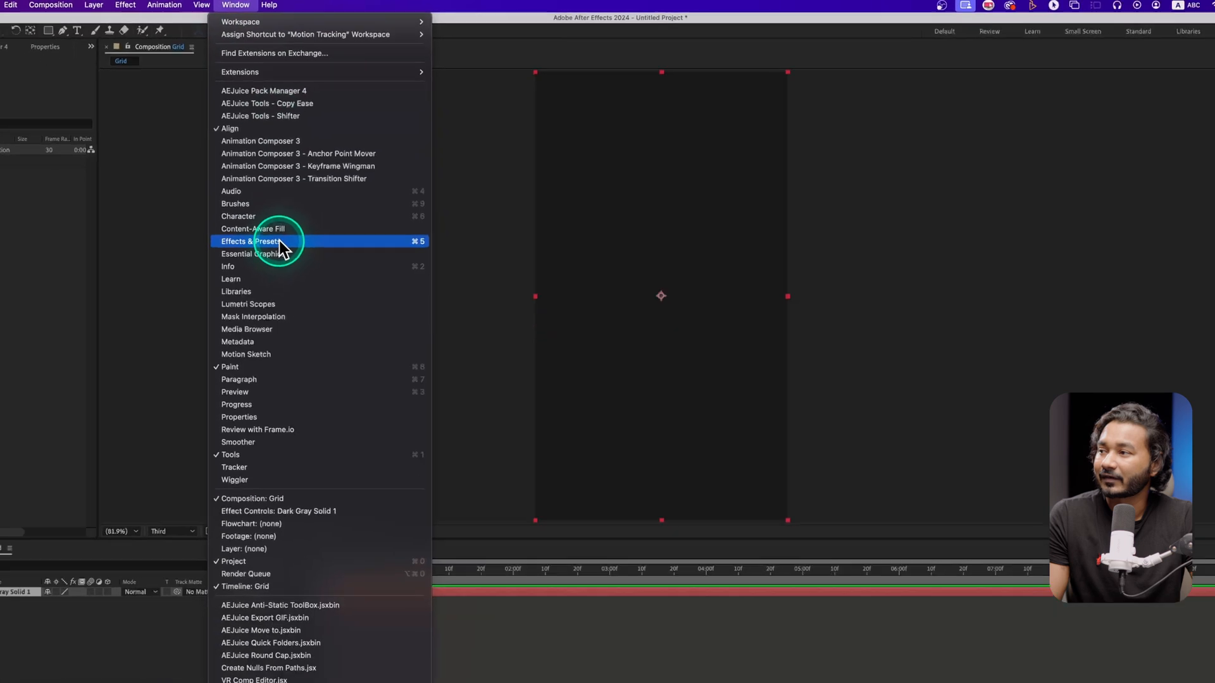
pyautogui.click(323, 202)
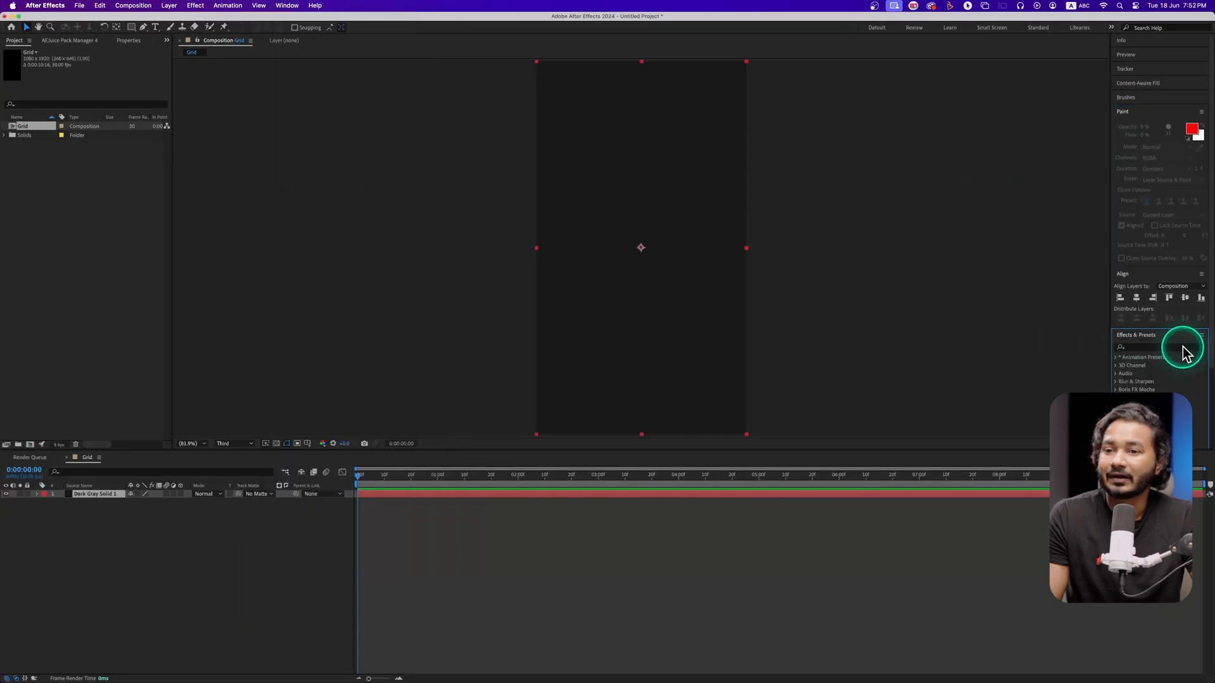
pyautogui.moveTo(1173, 340); pyautogui.dragTo(1169, 100)
# Find the Grid effect by searching for "Grid" and apply it to the dark gray solid layer.
pyautogui.click(1117, 111)
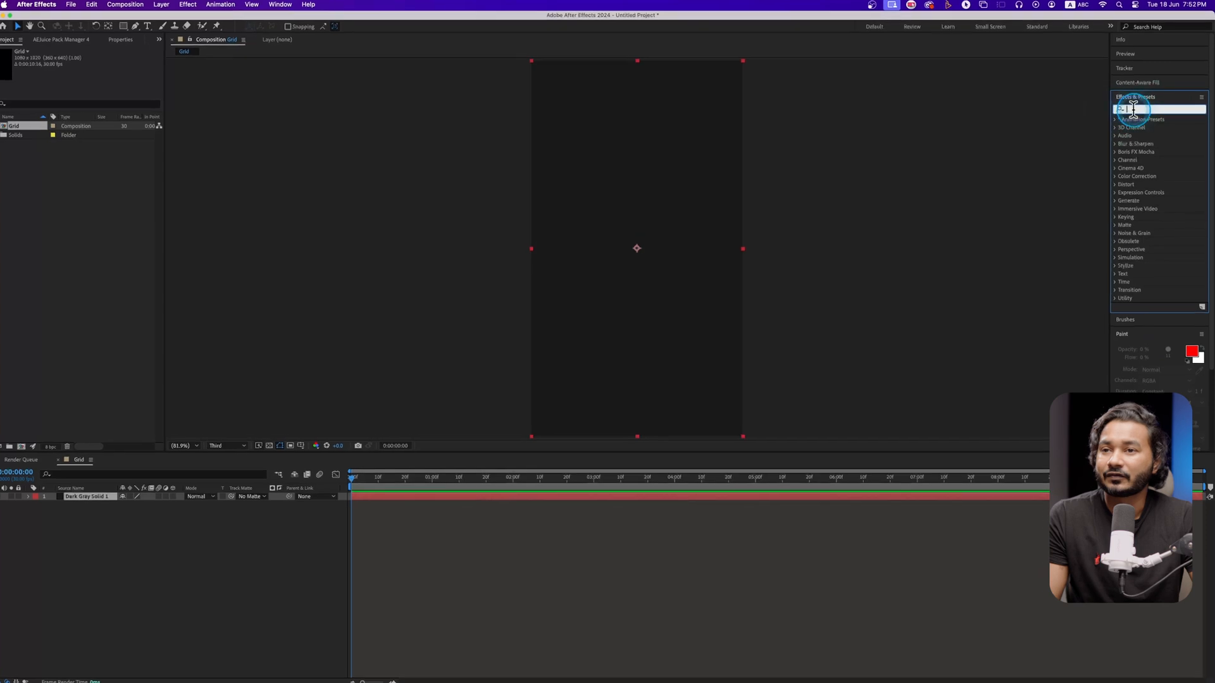
pyautogui.write('Grid')
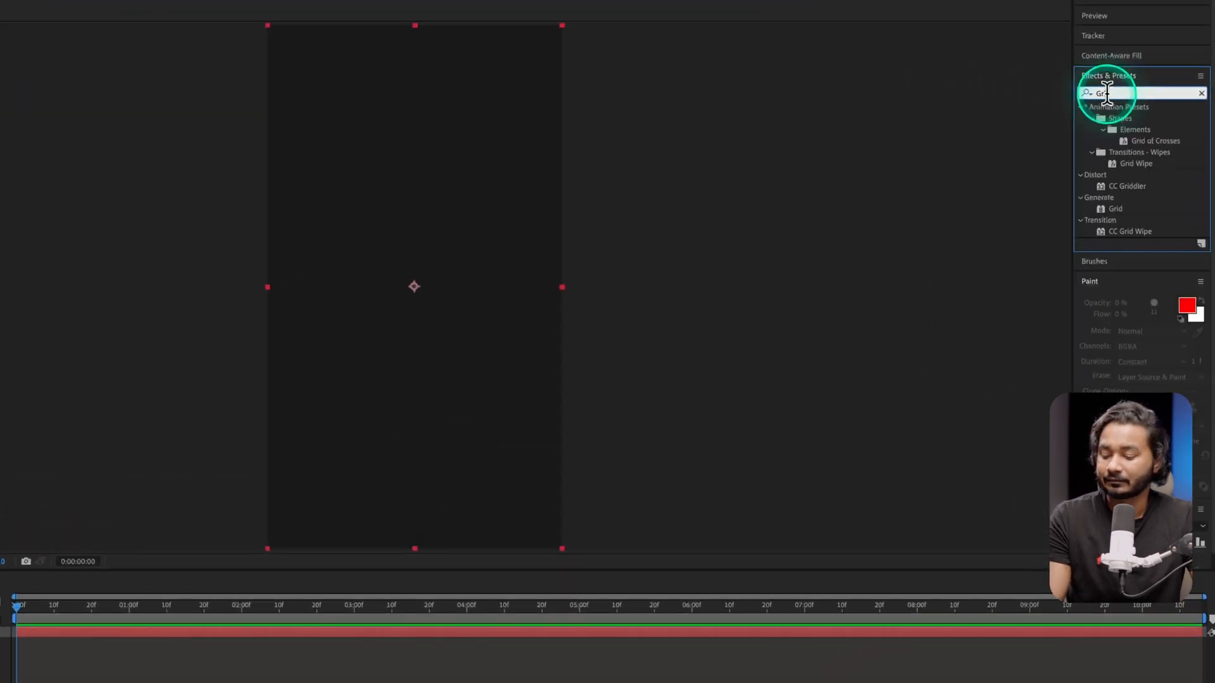
pyautogui.moveTo(1132, 210); pyautogui.dragTo(498, 205)
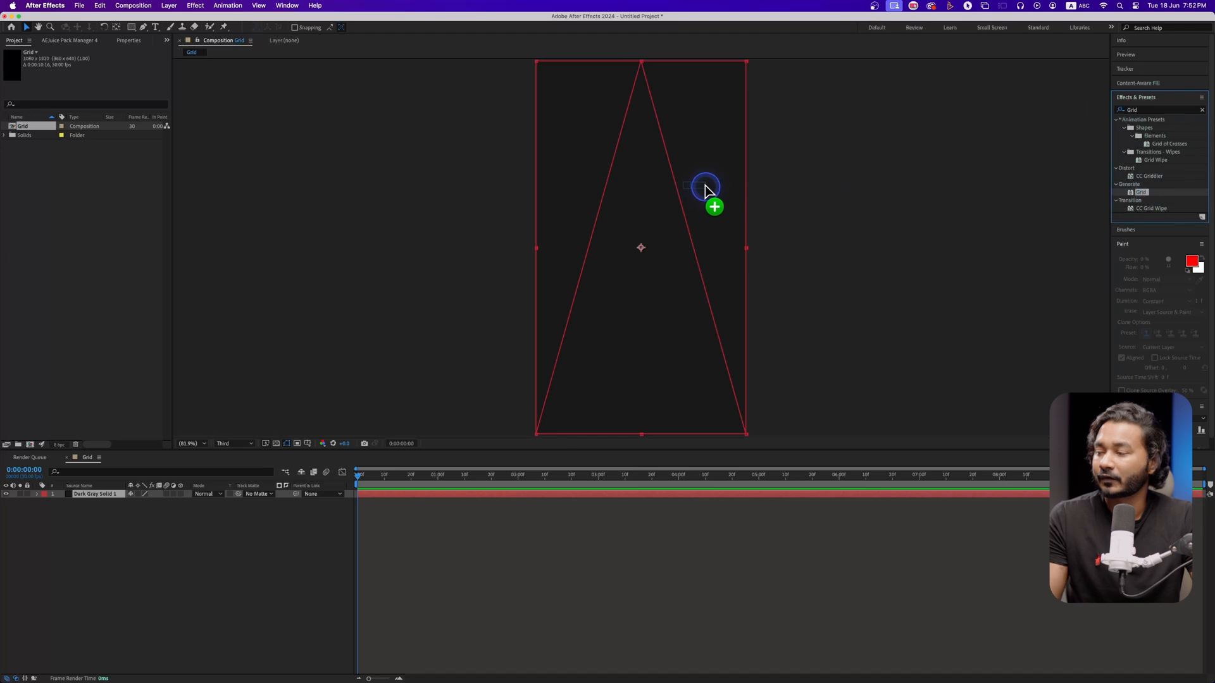
pyautogui.moveTo(705, 185); pyautogui.dragTo(99, 496)
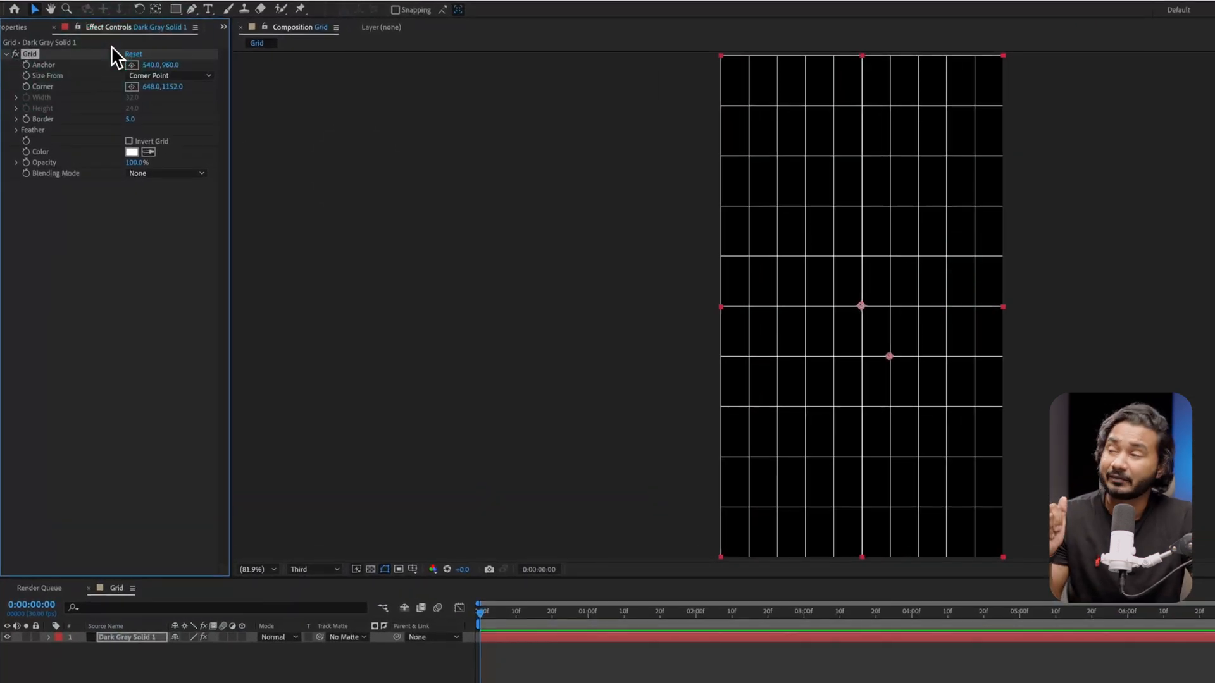
# Size the grid by Width Slider and set its width to 180.9.
pyautogui.click(169, 76)
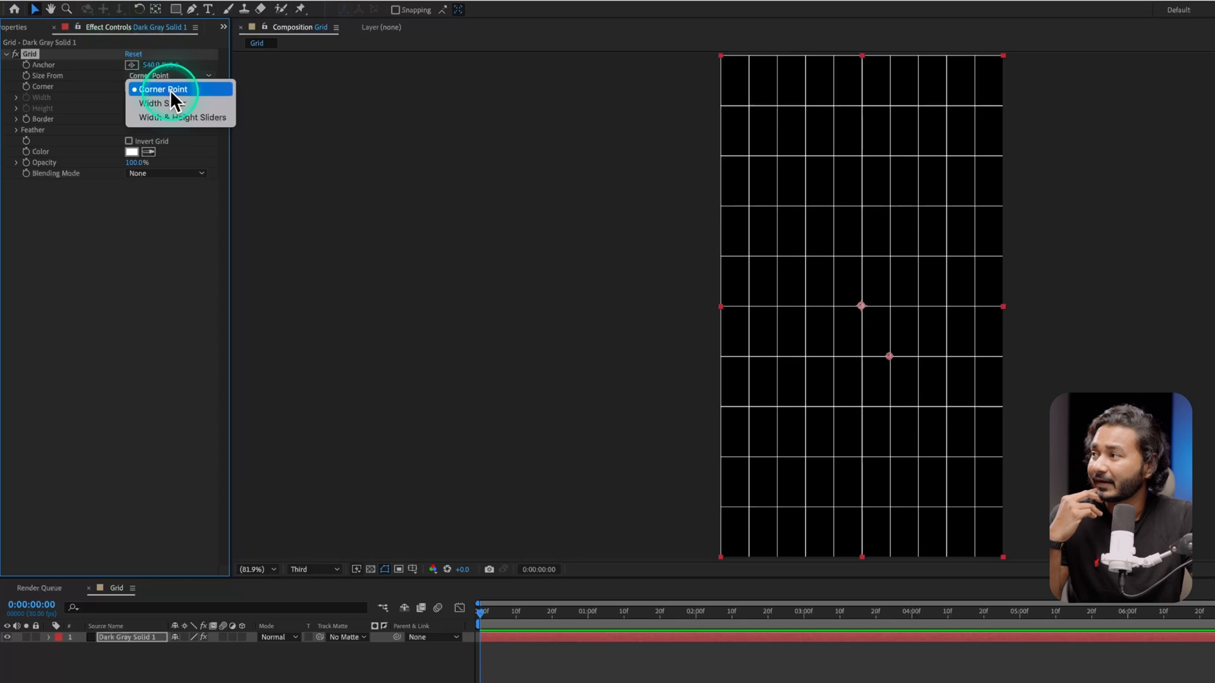
pyautogui.click(175, 103)
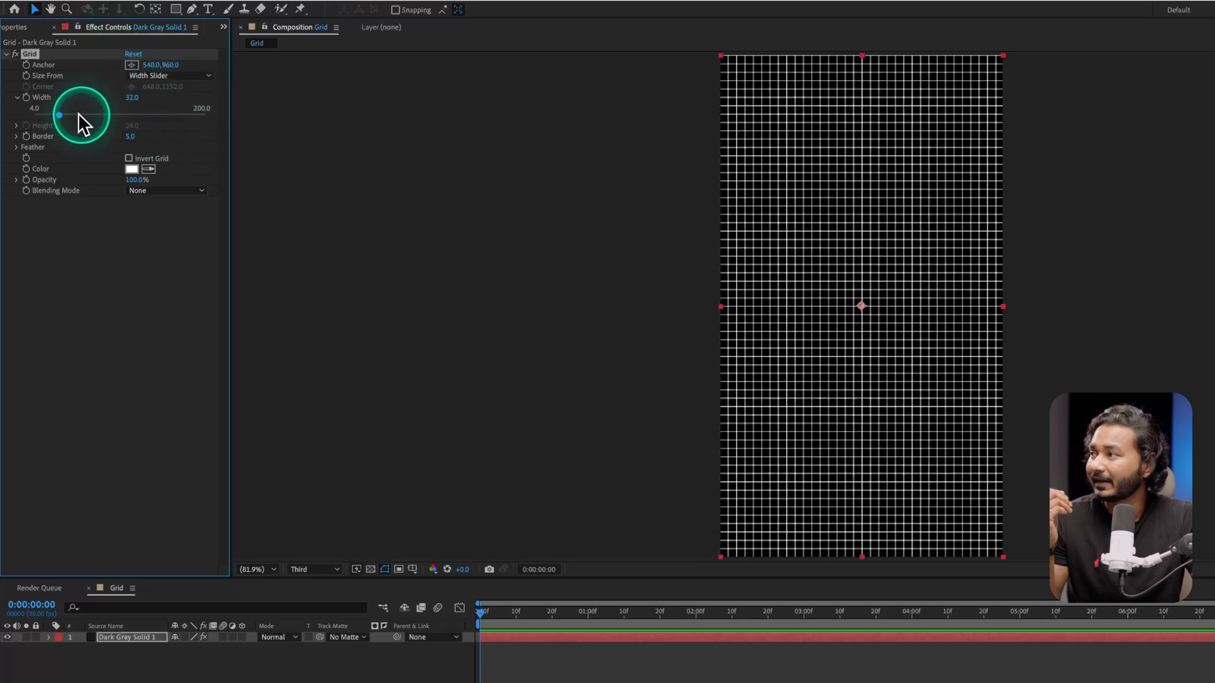
pyautogui.moveTo(63, 116); pyautogui.dragTo(189, 115)
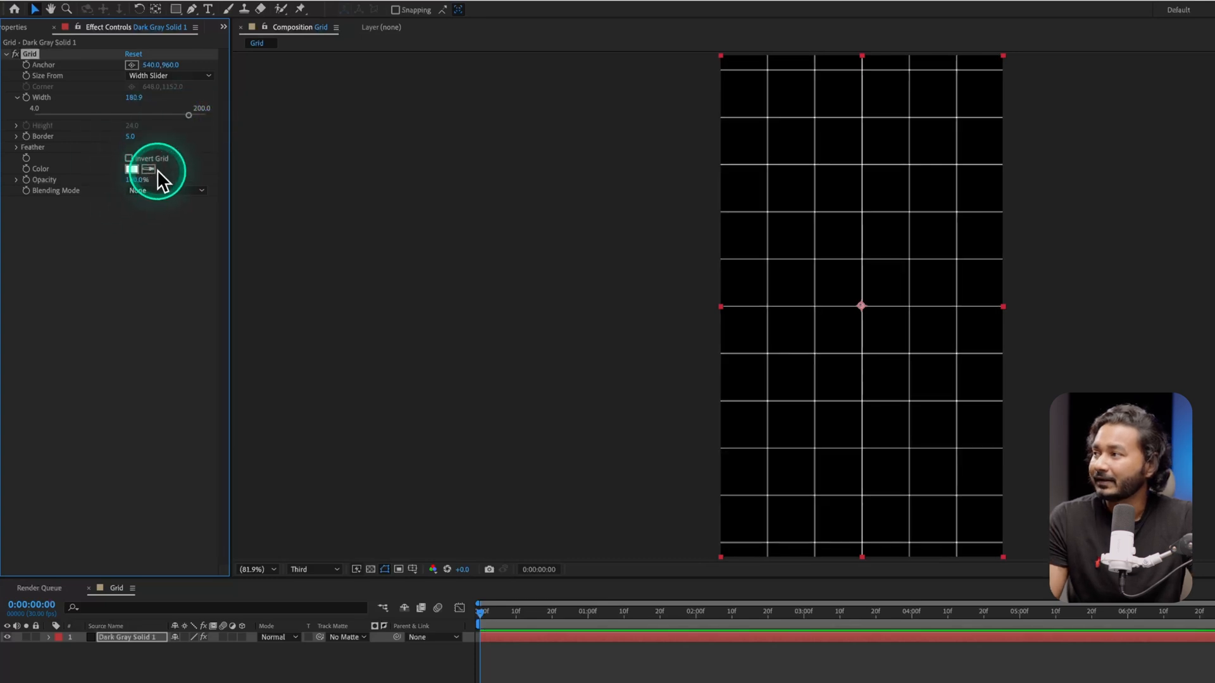
# Lower the grid's opacity to 80% and set its blending mode to Overlay.
pyautogui.moveTo(136, 181); pyautogui.dragTo(132, 190)
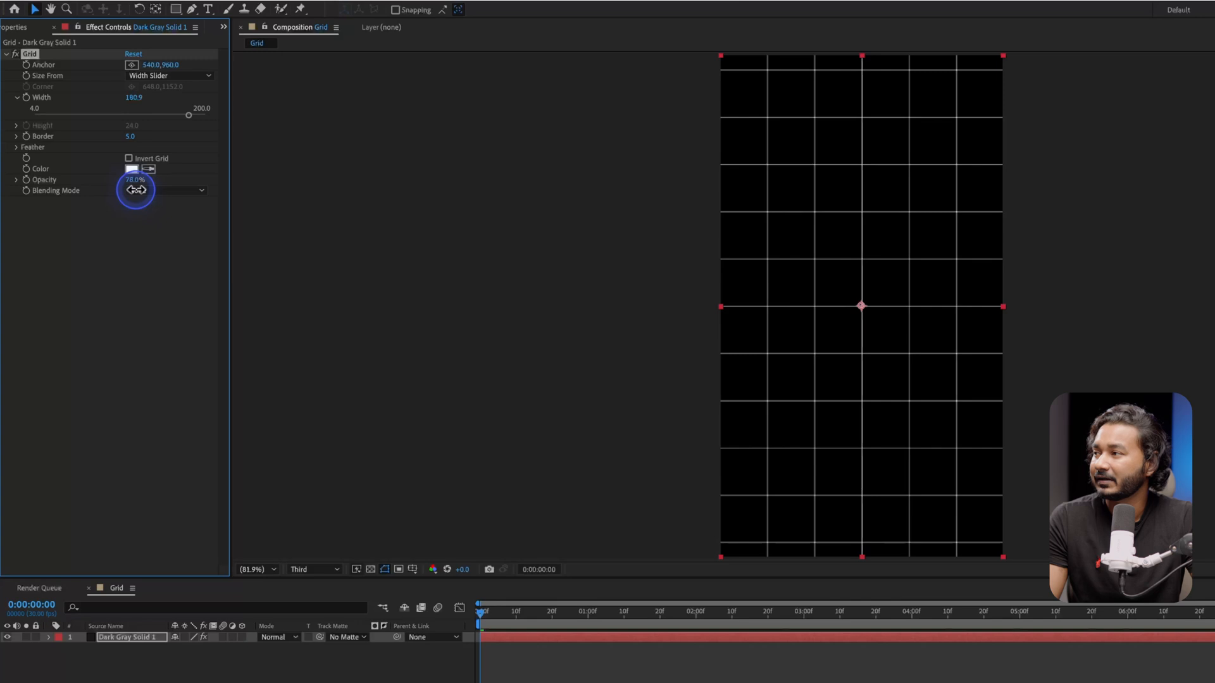
pyautogui.moveTo(136, 190); pyautogui.dragTo(130, 178)
pyautogui.click(146, 189)
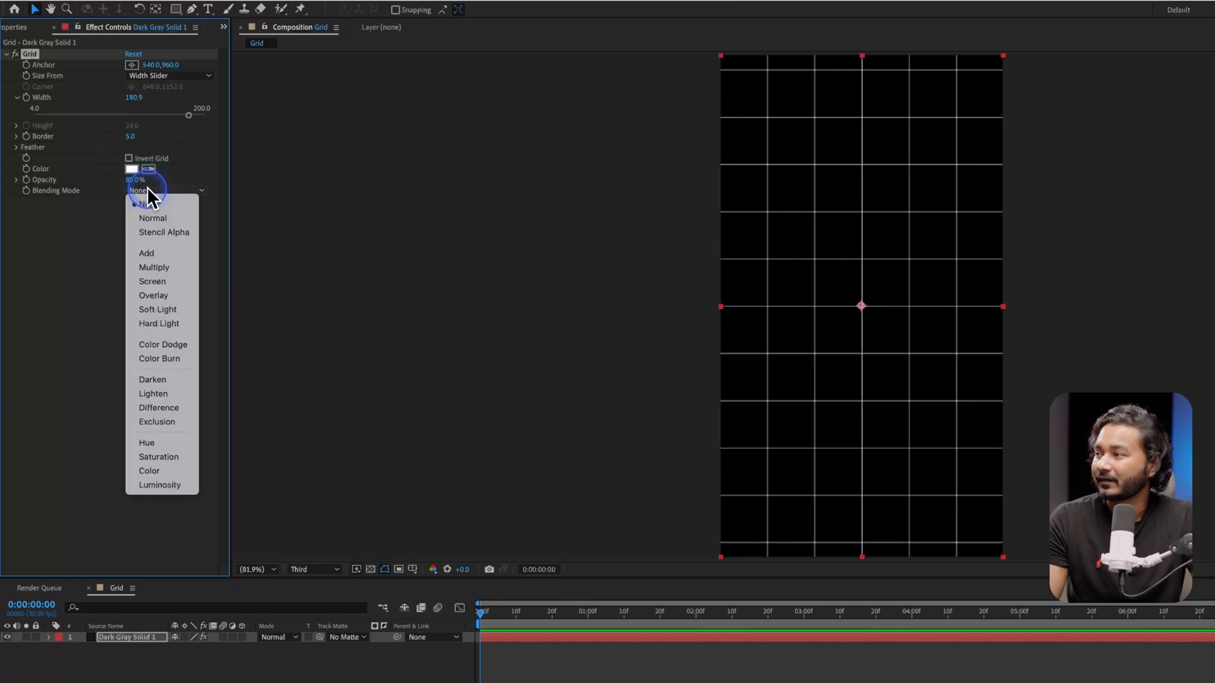
pyautogui.click(157, 295)
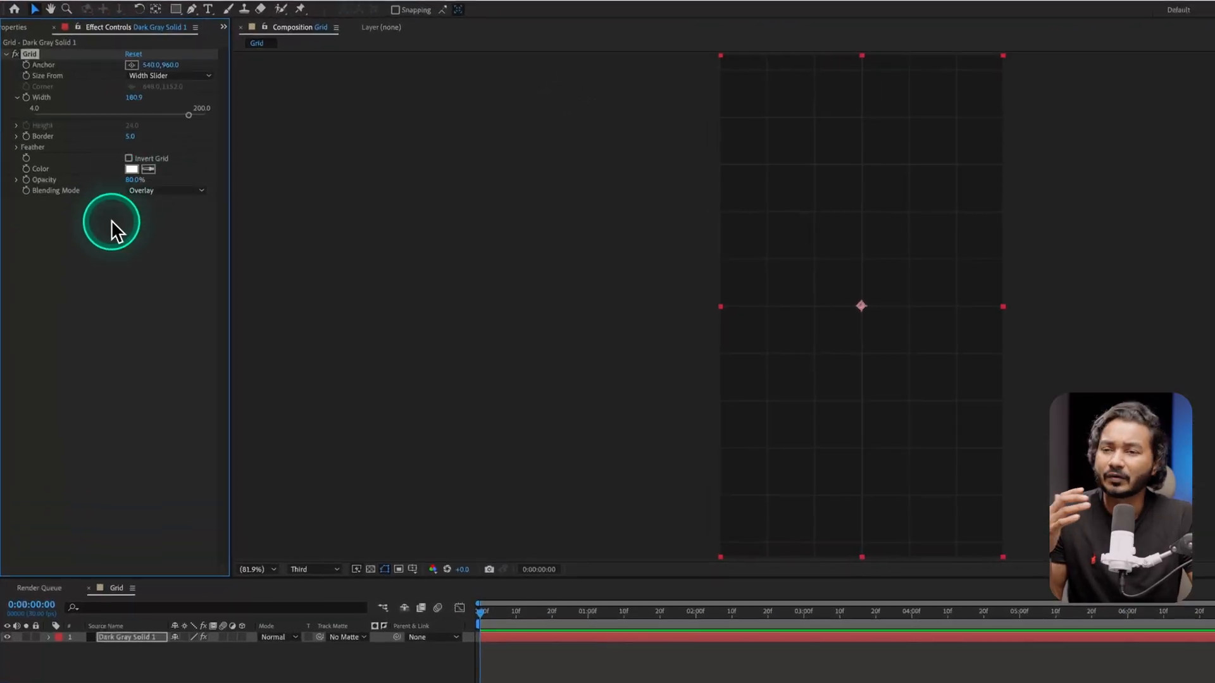
# Try the grid at 100% opacity with blending mode None, and undo both changes.
pyautogui.moveTo(127, 179); pyautogui.dragTo(203, 179)
pyautogui.click(143, 195)
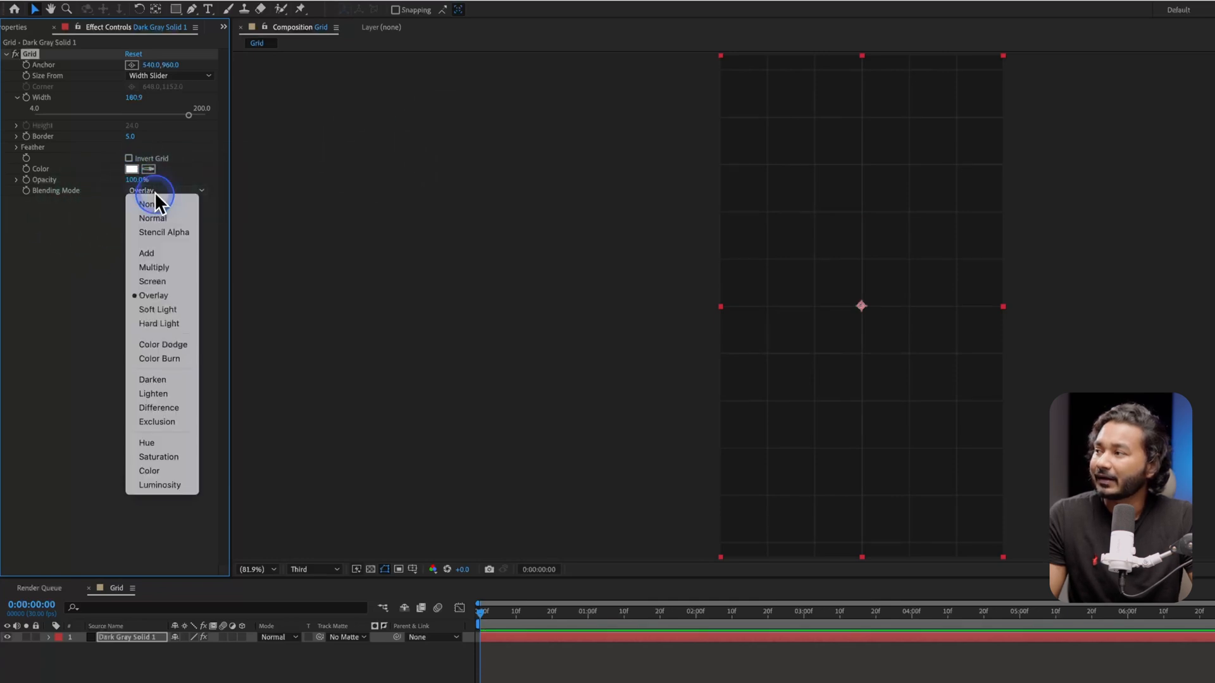
pyautogui.click(158, 200)
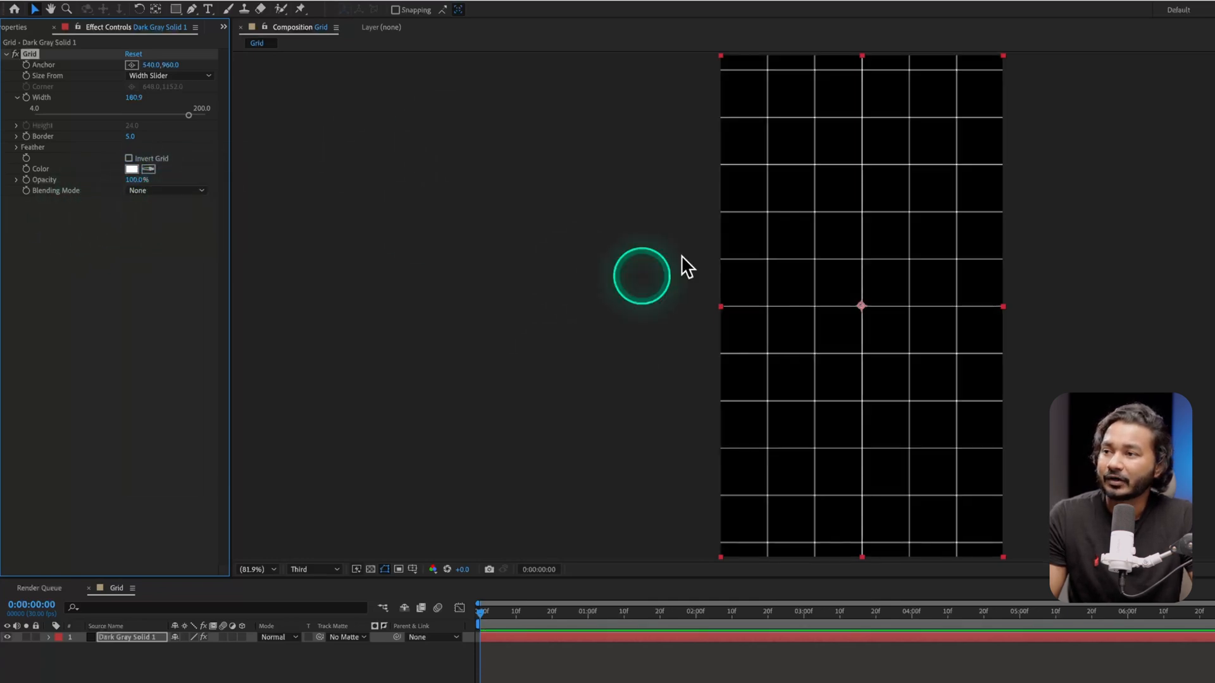
pyautogui.hotkey('ctrl', 'z')
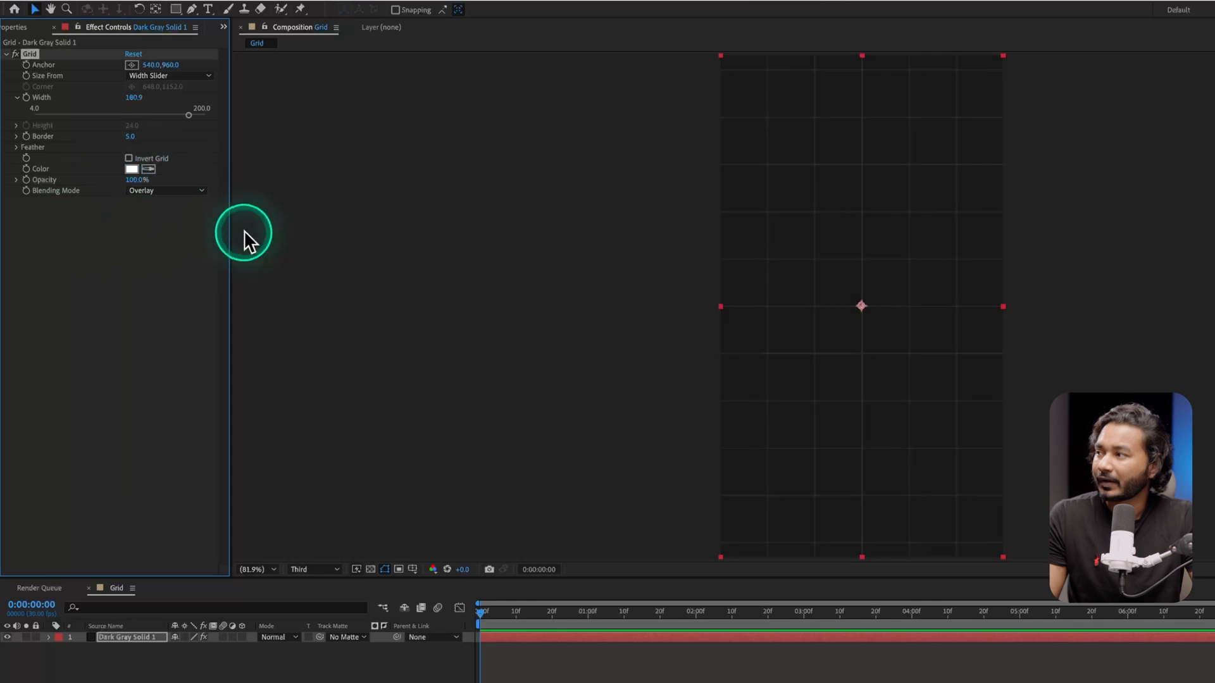
pyautogui.hotkey('ctrl', 'z')
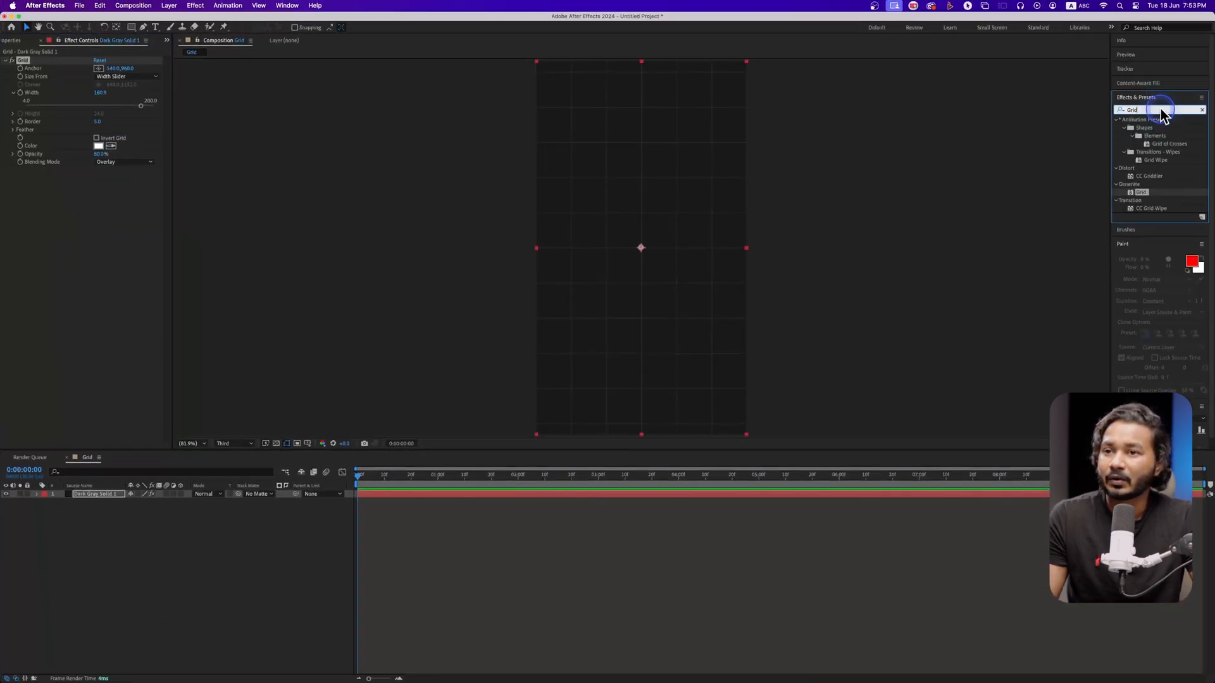
# Find the Gradient Ramp effect by searching for "Gradi" and apply it to the dark gray solid layer.
pyautogui.click(1162, 112)
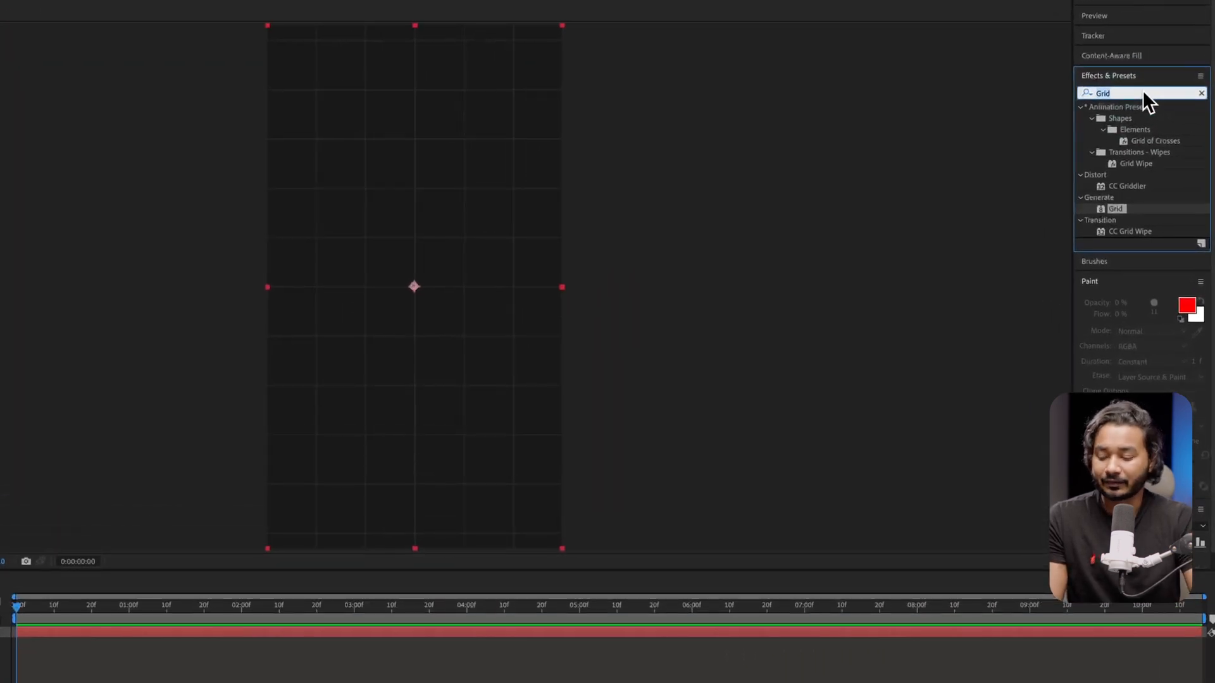
pyautogui.doubleClick(1141, 90)
pyautogui.write('Gras')
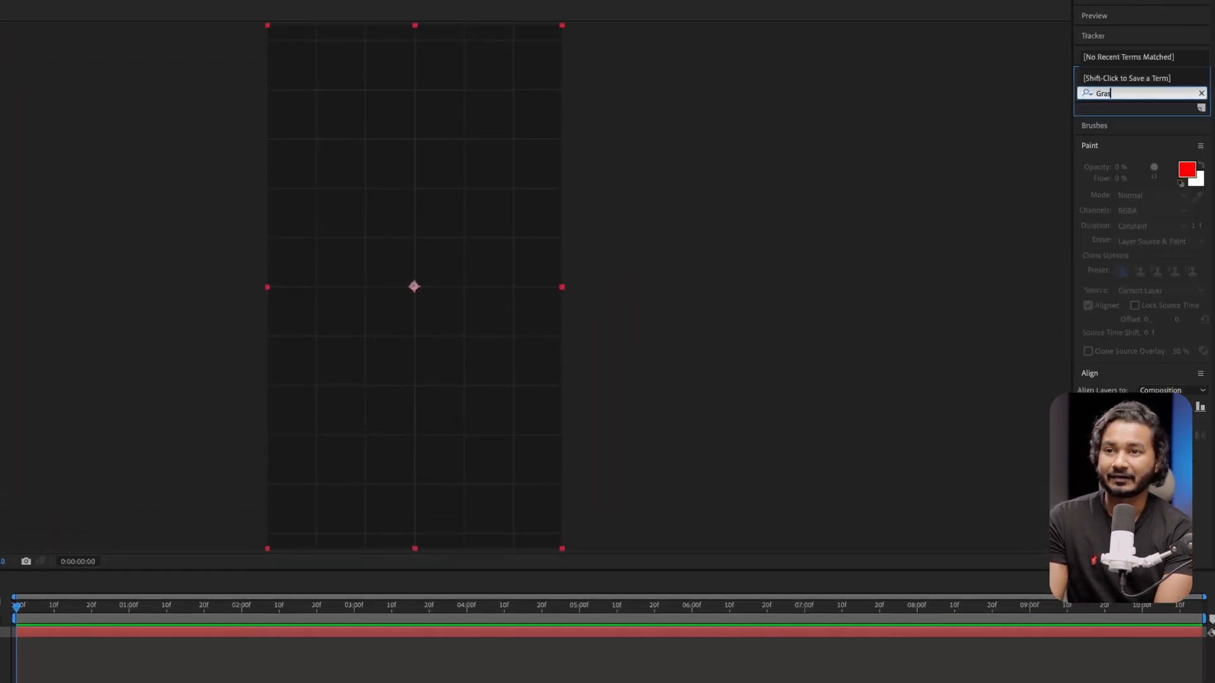
pyautogui.press('BackSpace')
pyautogui.write('di')
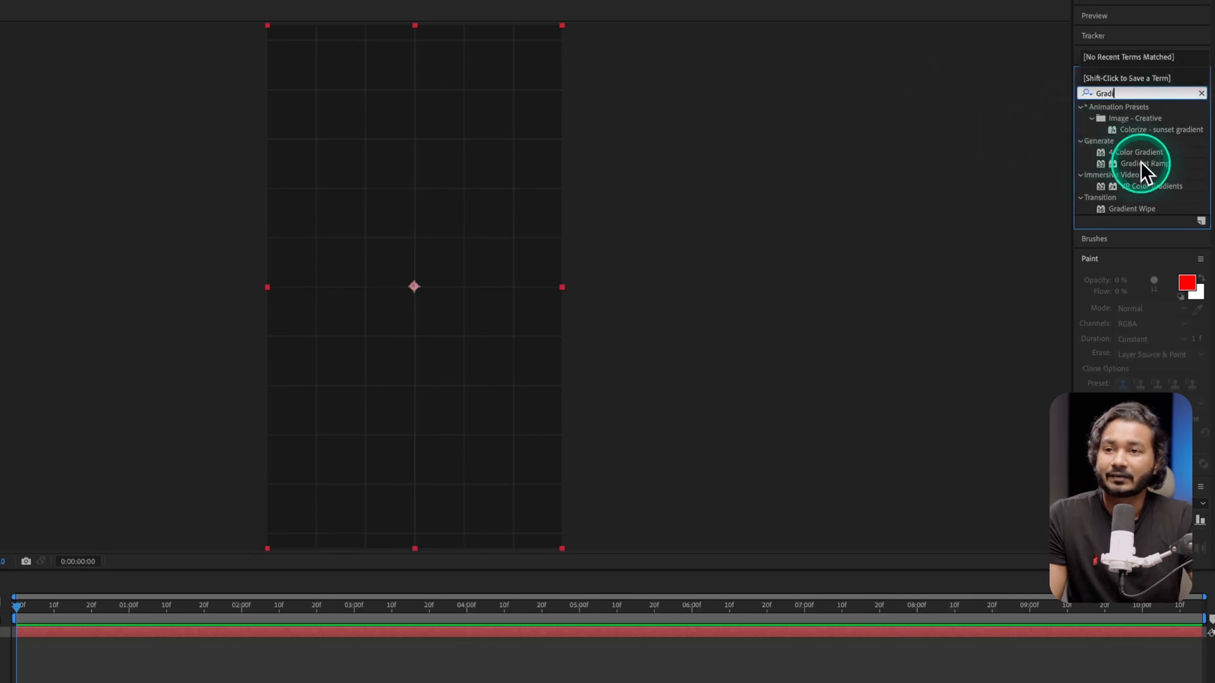
pyautogui.click(1141, 163)
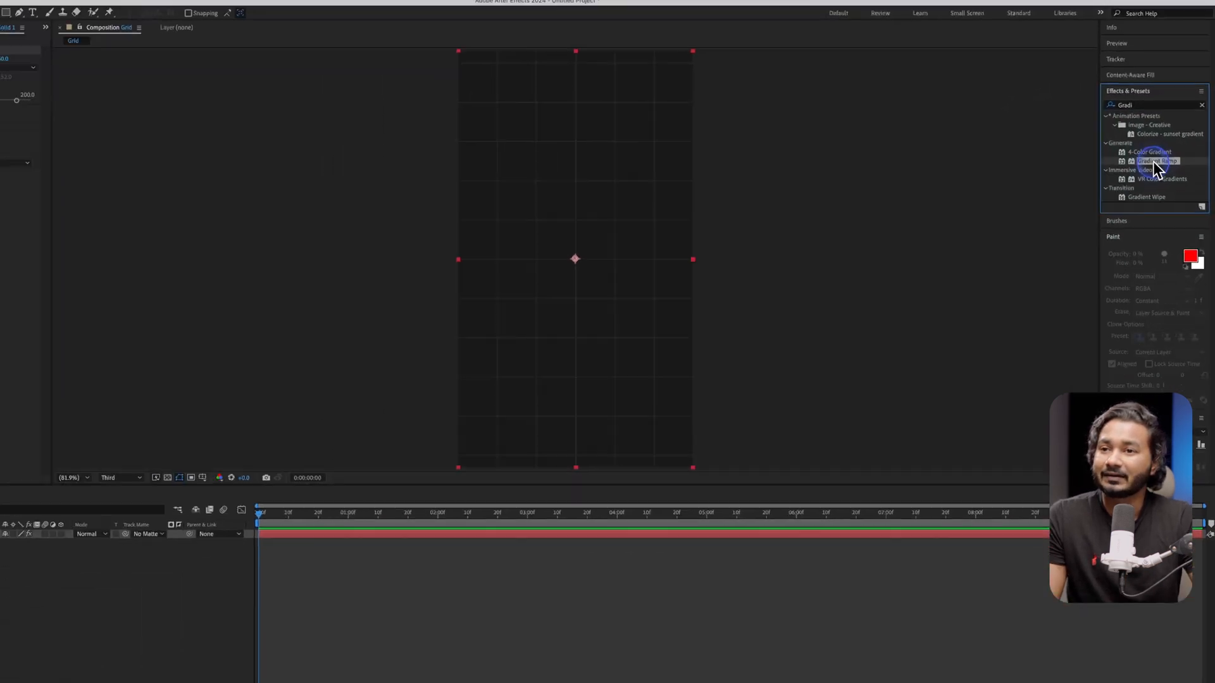
pyautogui.moveTo(1153, 161); pyautogui.dragTo(98, 496)
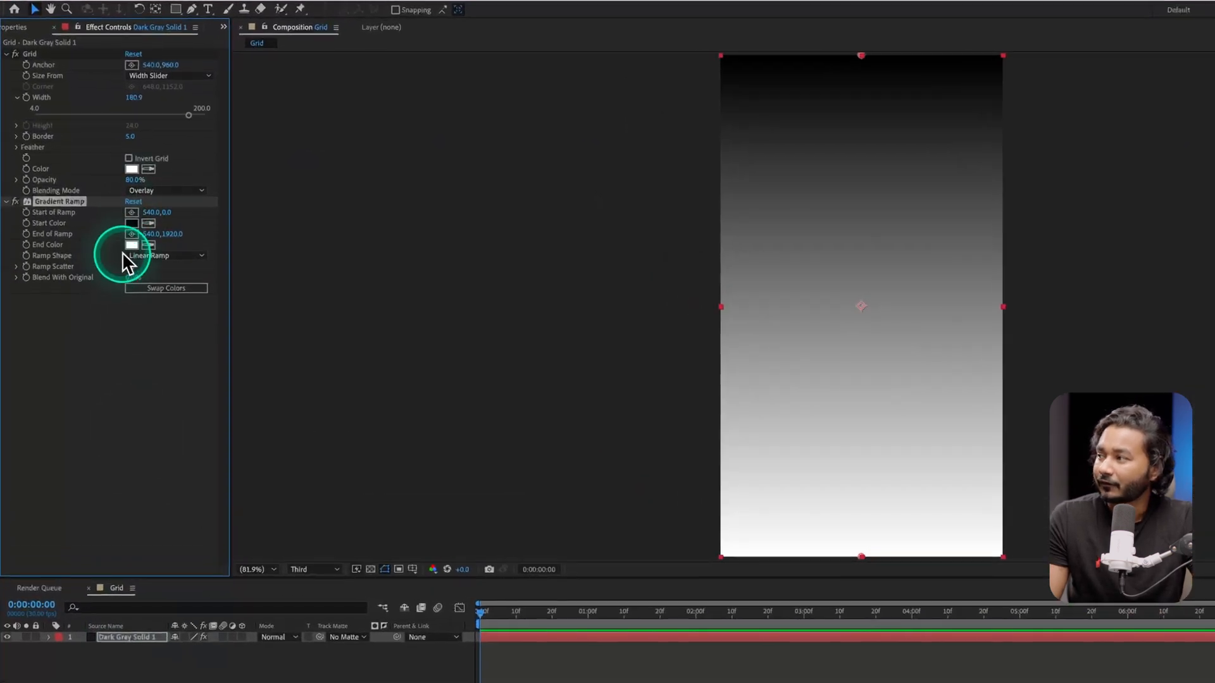
# Set the Gradient Ramp's end color to the dark purple 1C063A.
pyautogui.click(133, 244)
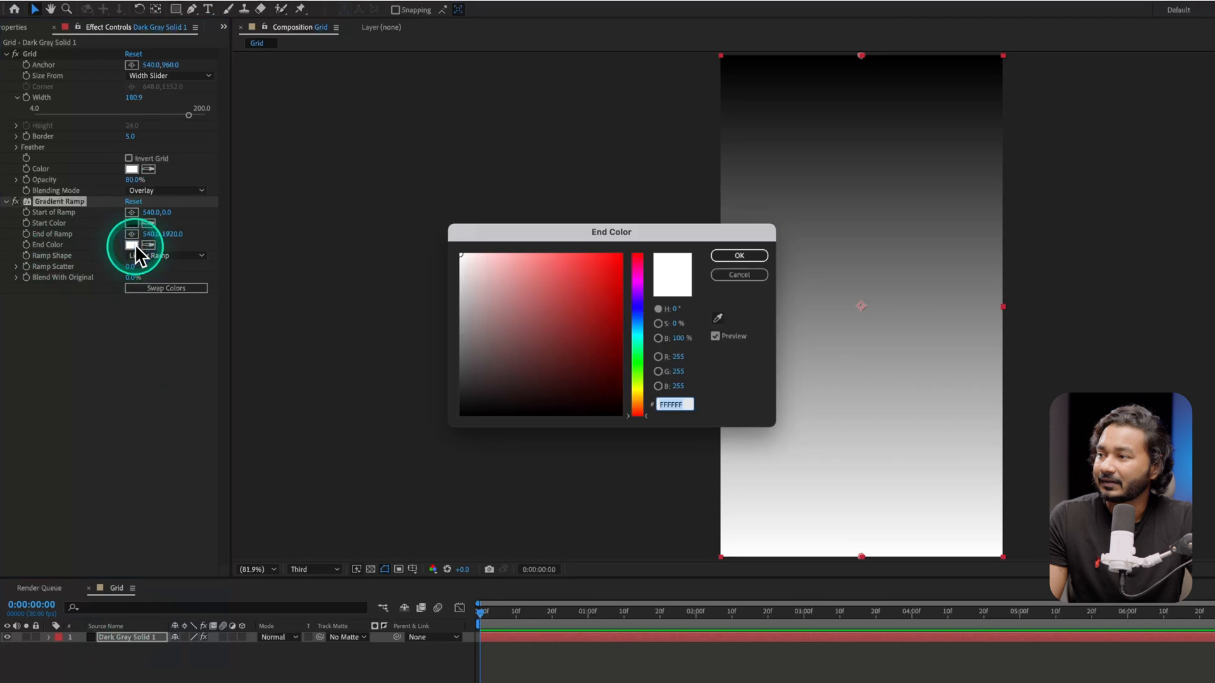
pyautogui.click(640, 298)
pyautogui.moveTo(641, 297); pyautogui.dragTo(604, 381)
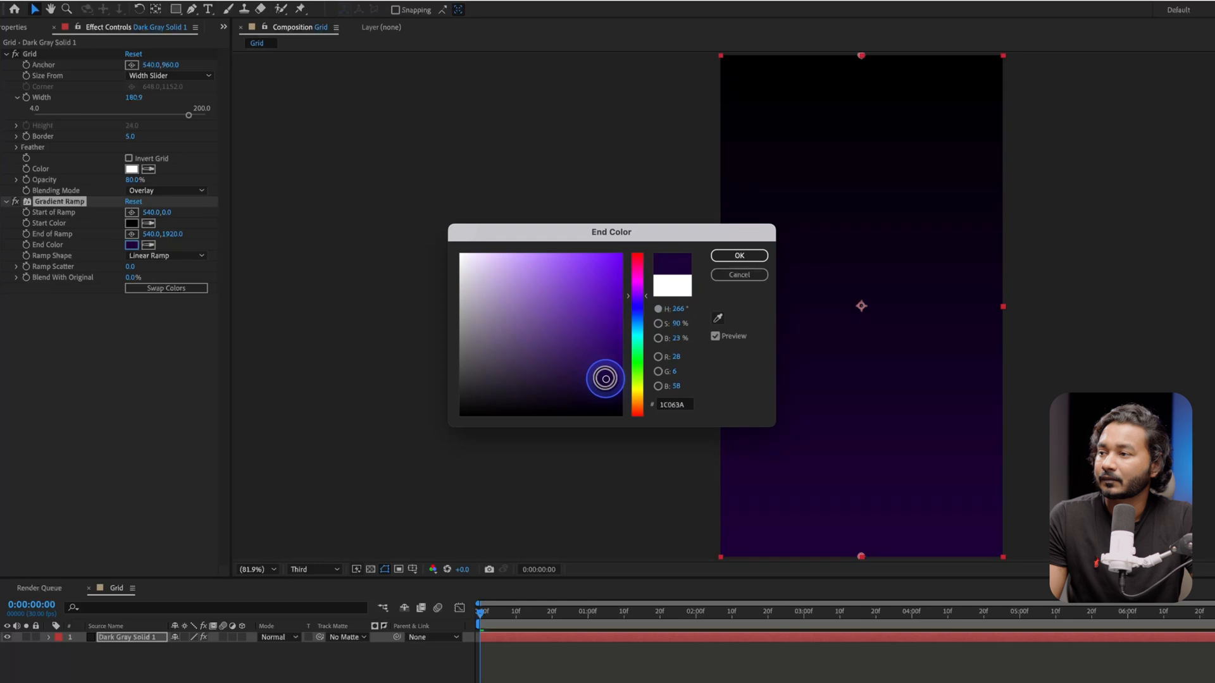
pyautogui.click(715, 254)
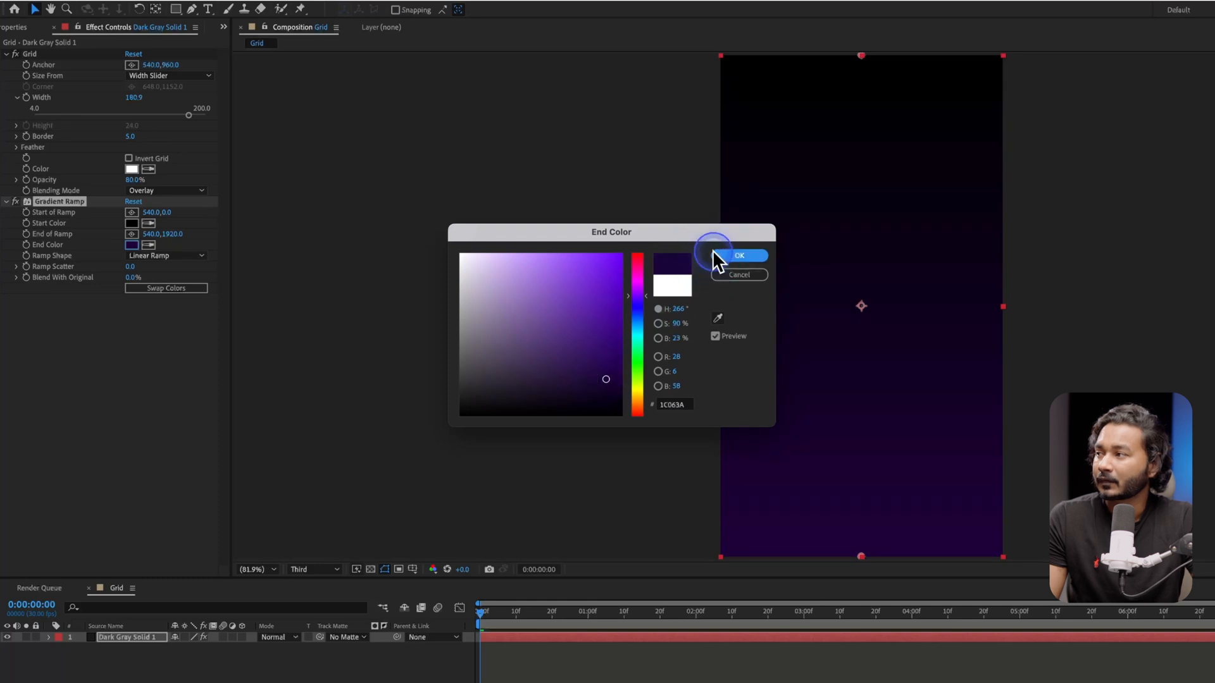
# Set the Gradient Ramp's start color to dark gray 191919 and its Blend With Original to 78%.
pyautogui.click(134, 223)
pyautogui.click(487, 298)
pyautogui.click(462, 393)
pyautogui.moveTo(461, 393); pyautogui.dragTo(457, 399)
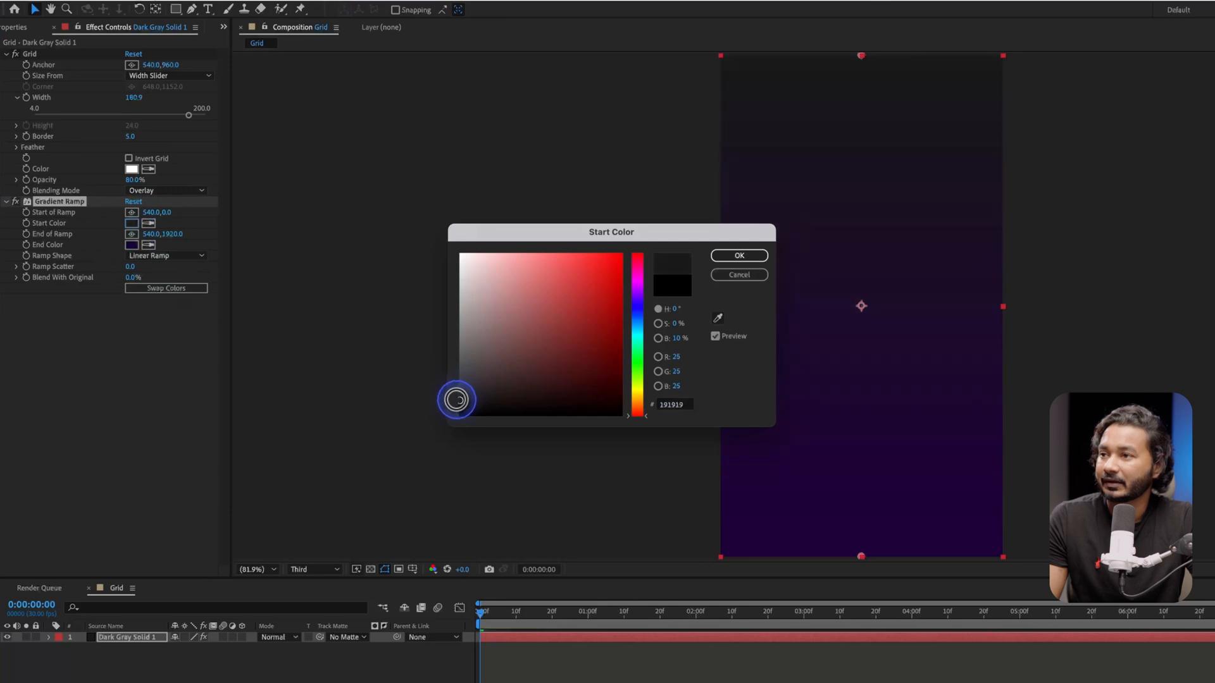
pyautogui.click(739, 255)
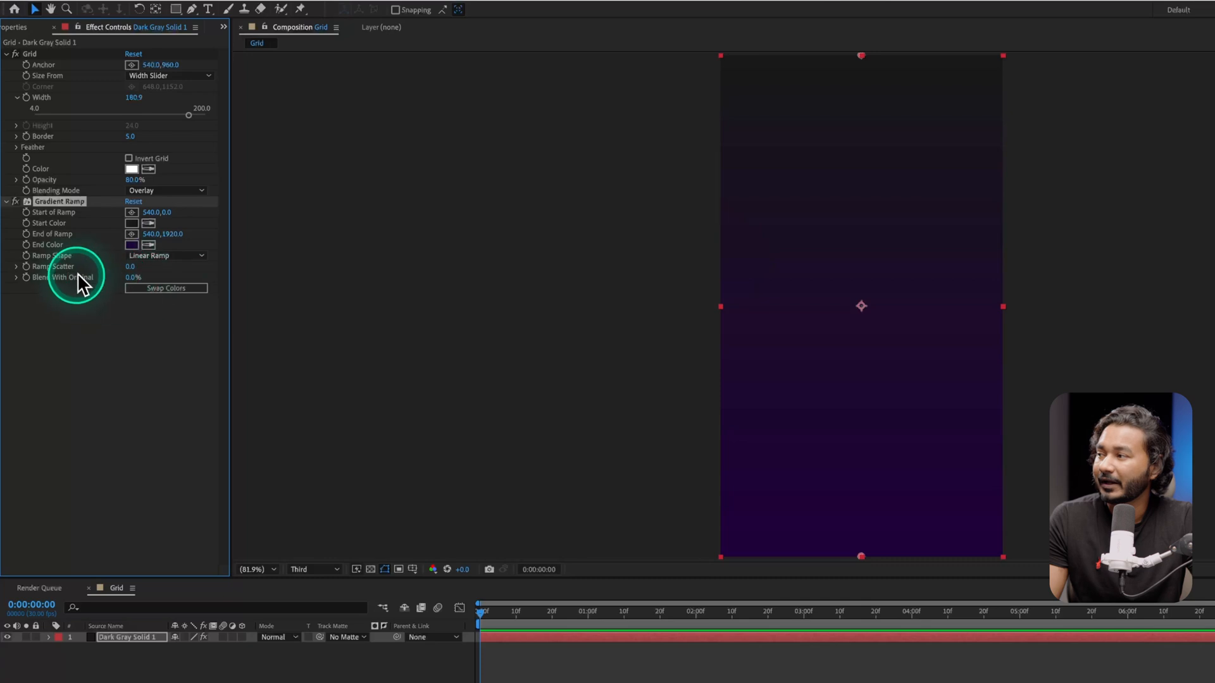
pyautogui.moveTo(135, 278); pyautogui.dragTo(178, 280)
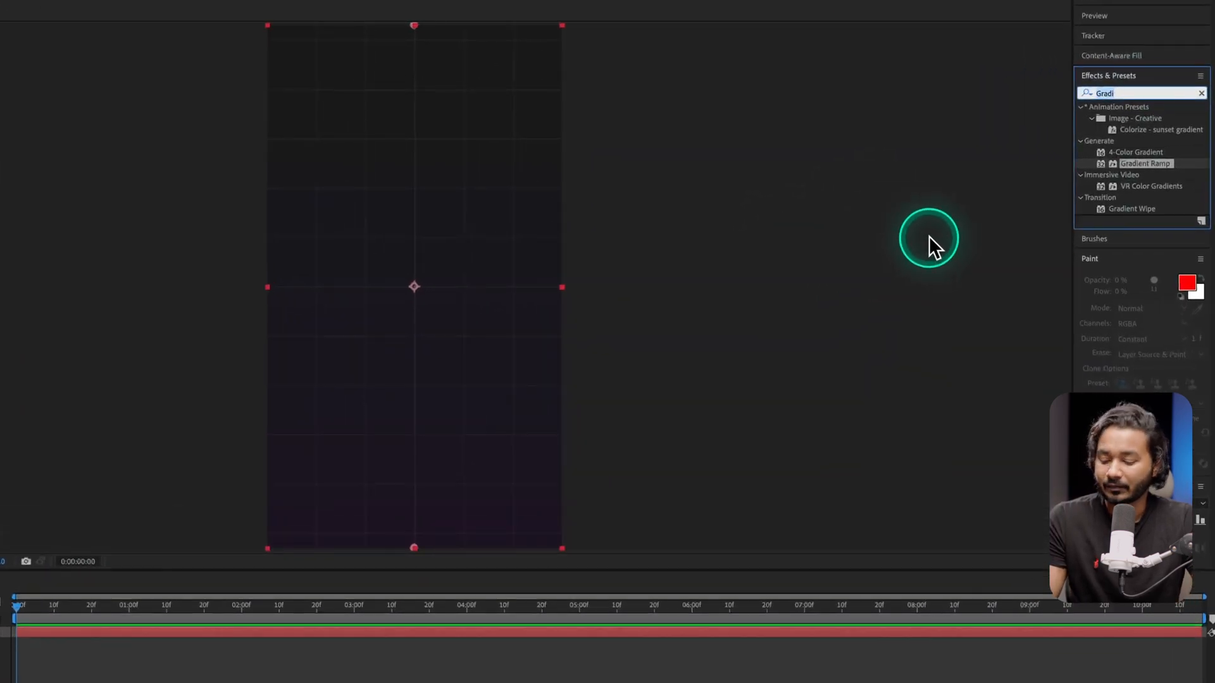
# Find the Noise effect by searching for "noise", apply it to the solid layer and turn off Use Color Noise.
pyautogui.write('noi')
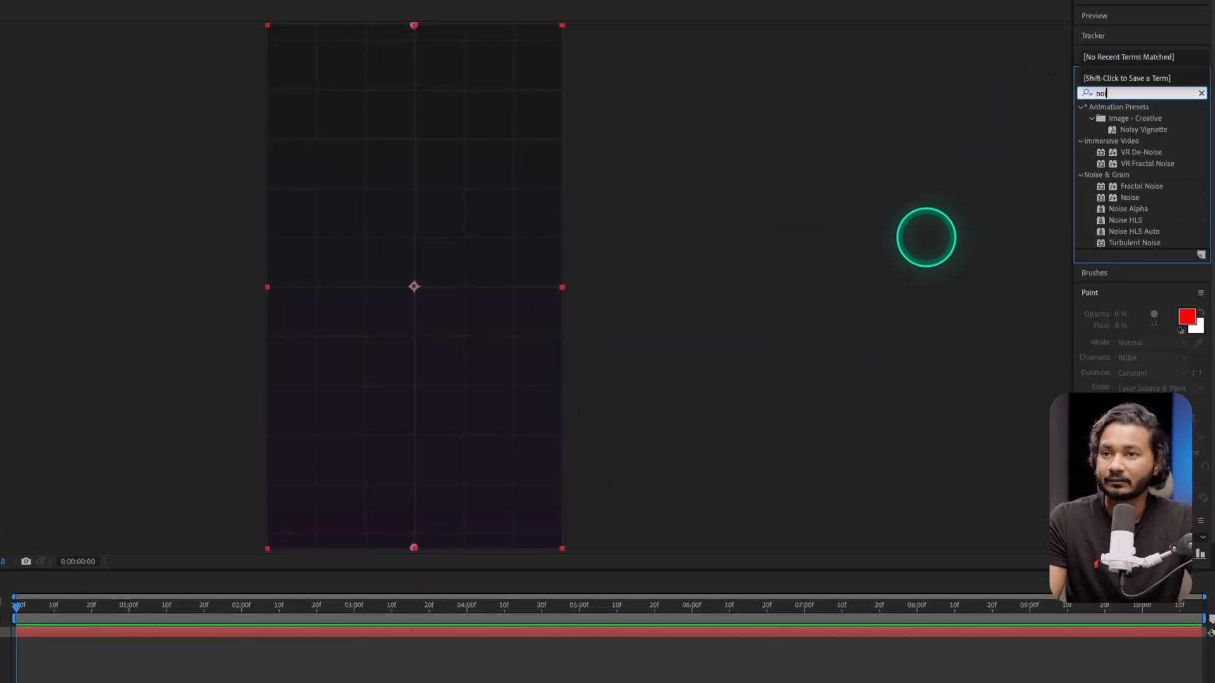
pyautogui.write('se')
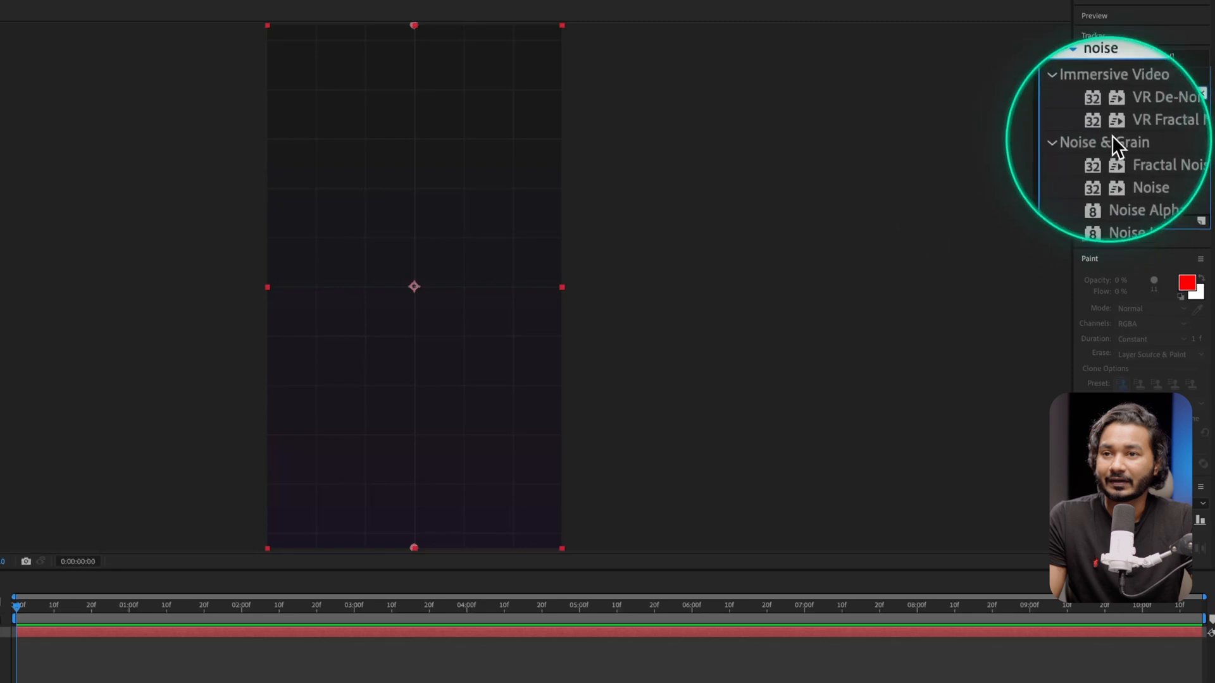
pyautogui.click(1129, 164)
pyautogui.moveTo(1130, 164); pyautogui.dragTo(139, 301)
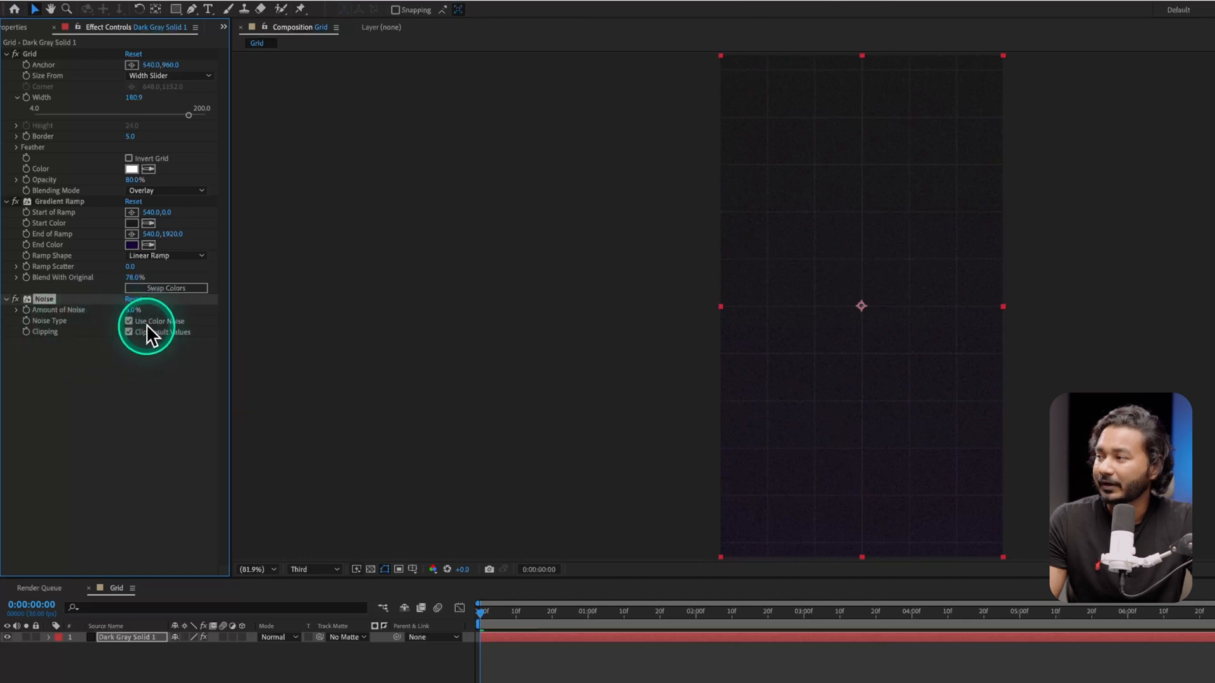
pyautogui.click(128, 321)
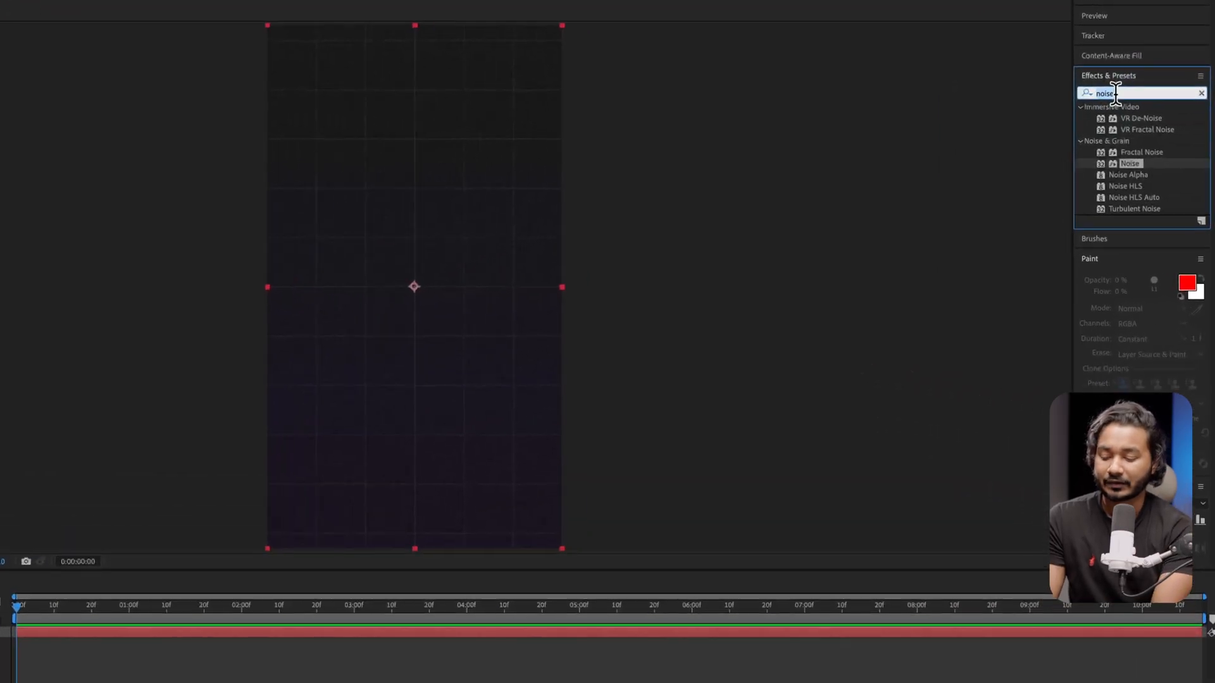
# Search for "turb", apply Turbulent Displace to the solid layer and set its Amount to 16.
pyautogui.write('t')
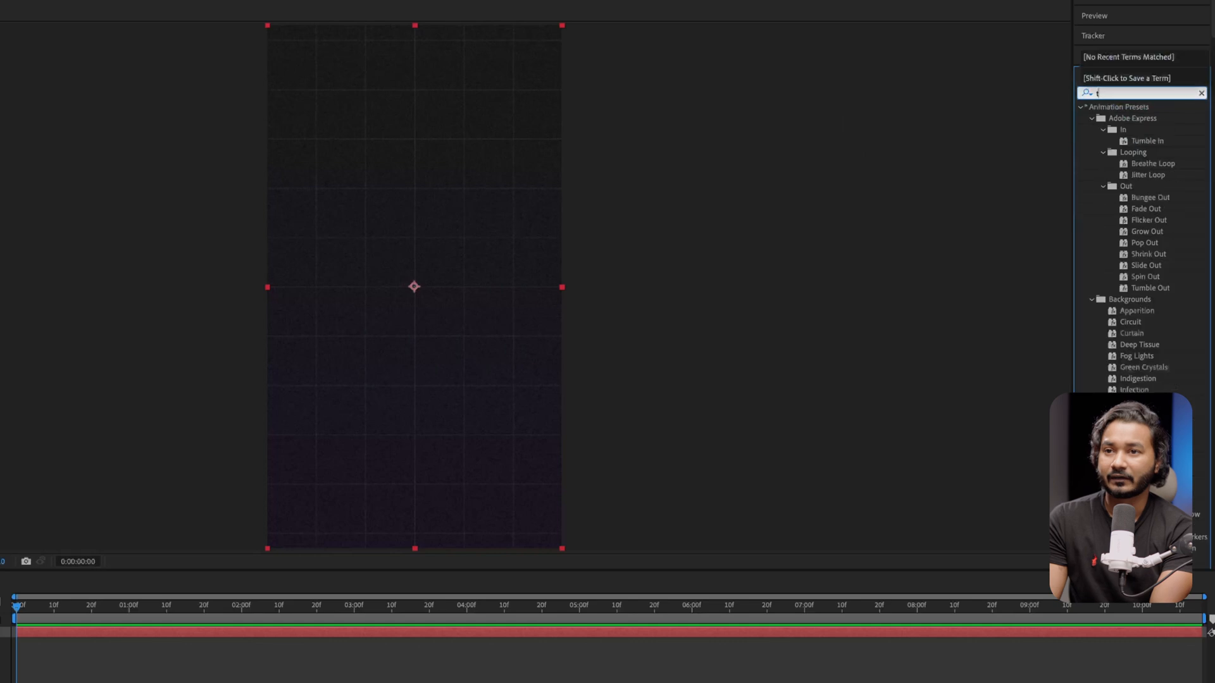
pyautogui.write('urb')
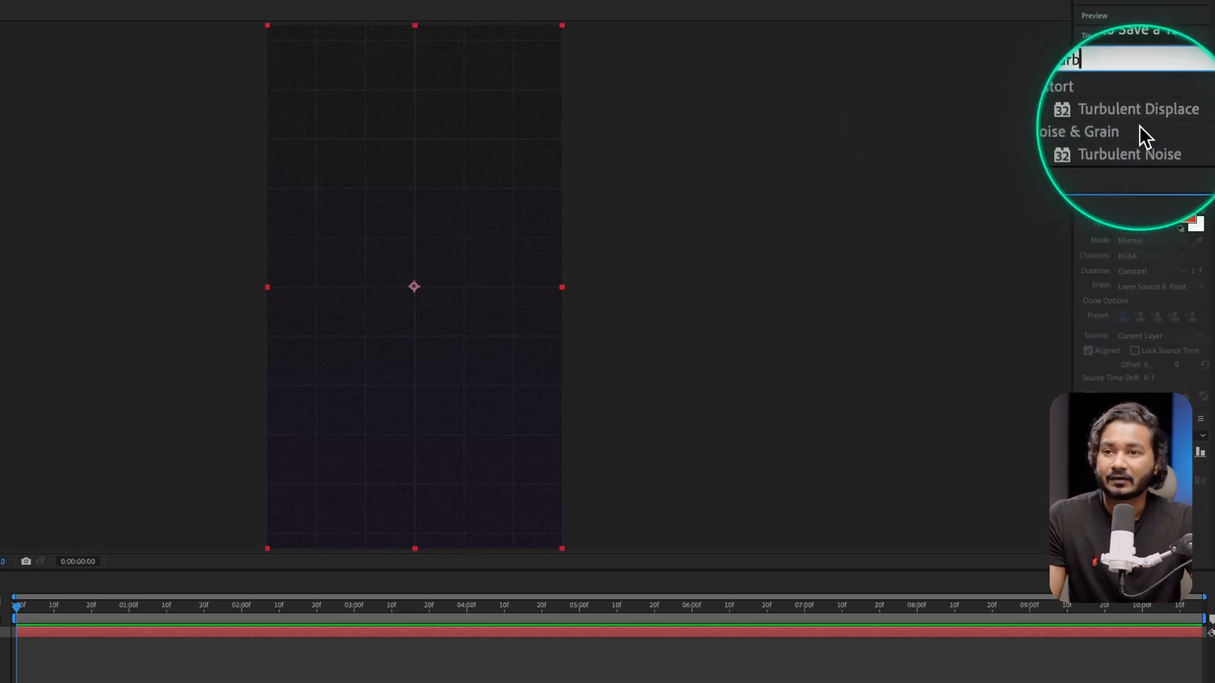
pyautogui.moveTo(1140, 119); pyautogui.dragTo(0, 377)
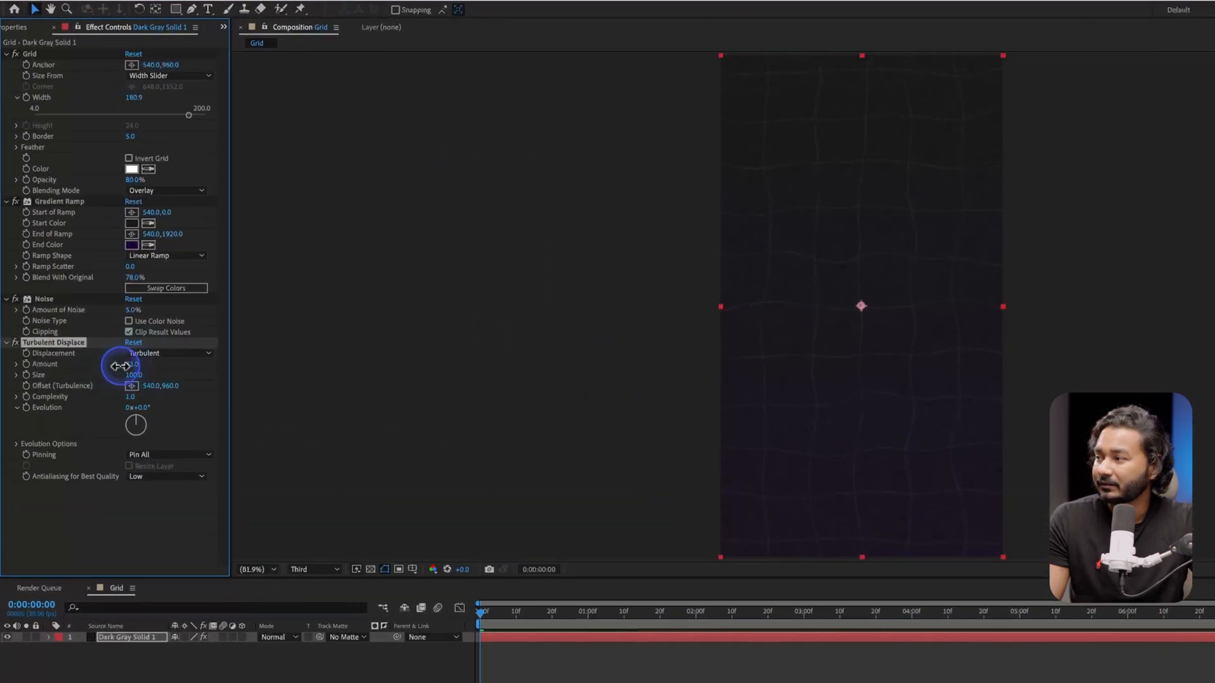
pyautogui.moveTo(120, 366)
pyautogui.mouseDown()
pyautogui.moveTo(107, 369)
pyautogui.moveTo(124, 367)
pyautogui.mouseUp()
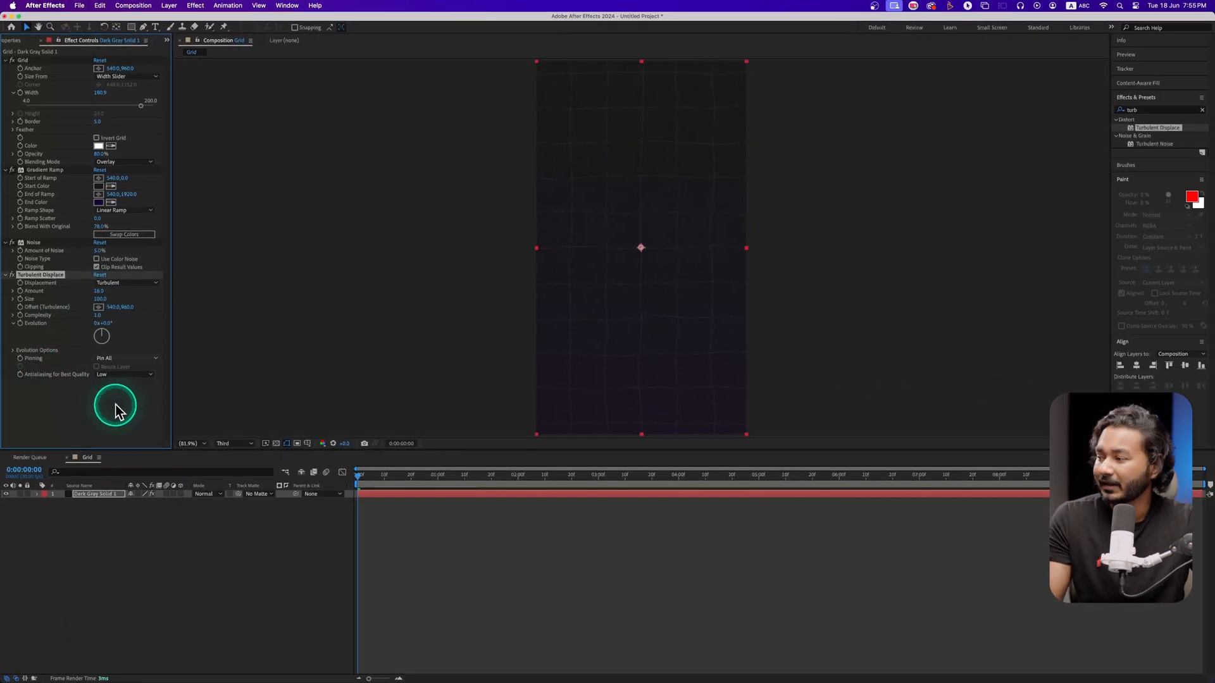
# Add the expression time*250 to the Turbulent Displace Evolution property and play back the animation.
pyautogui.click(36, 494)
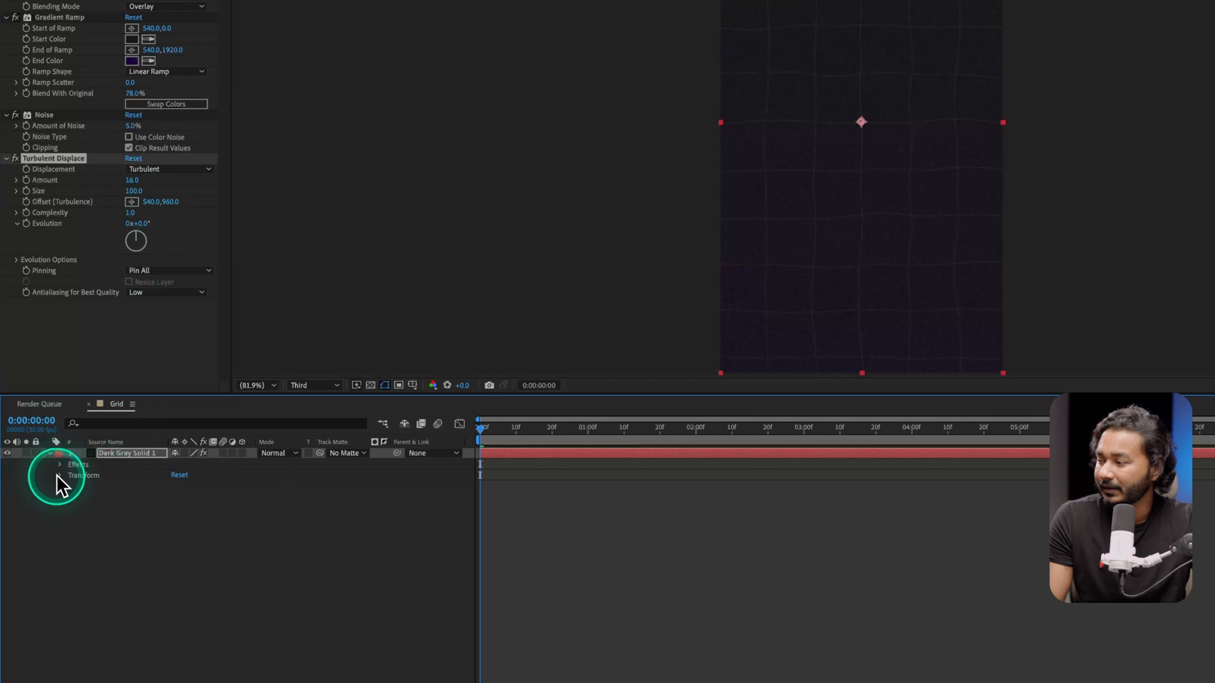
pyautogui.click(60, 464)
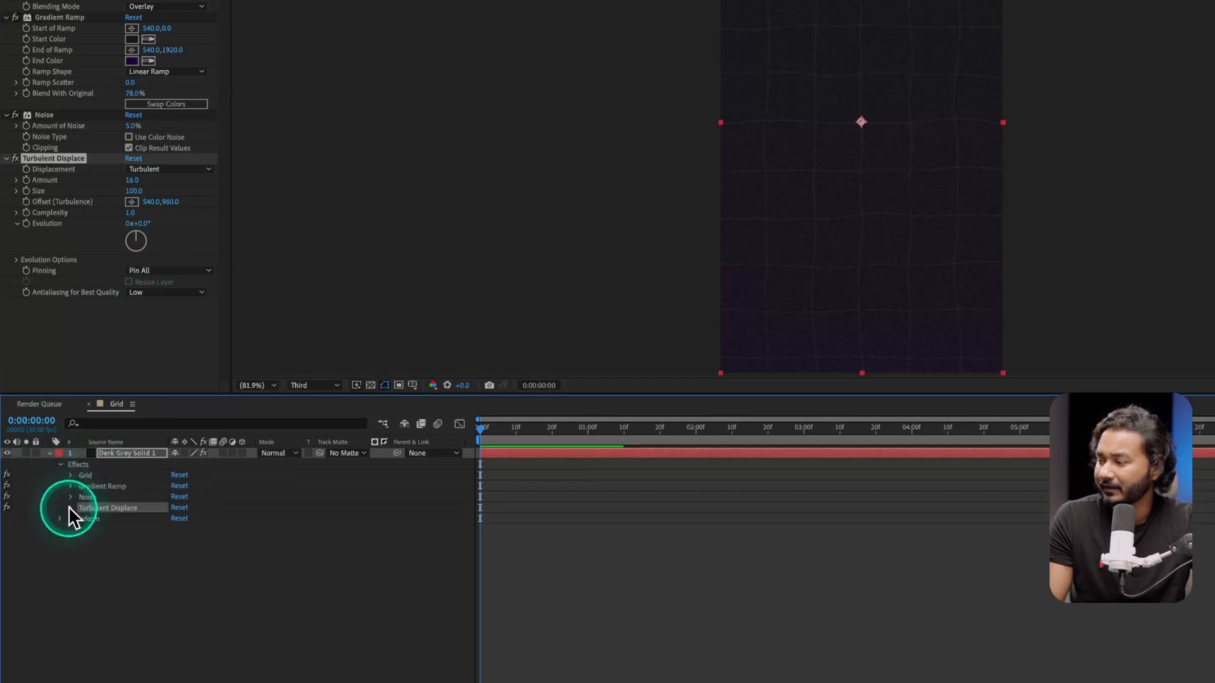
pyautogui.click(71, 508)
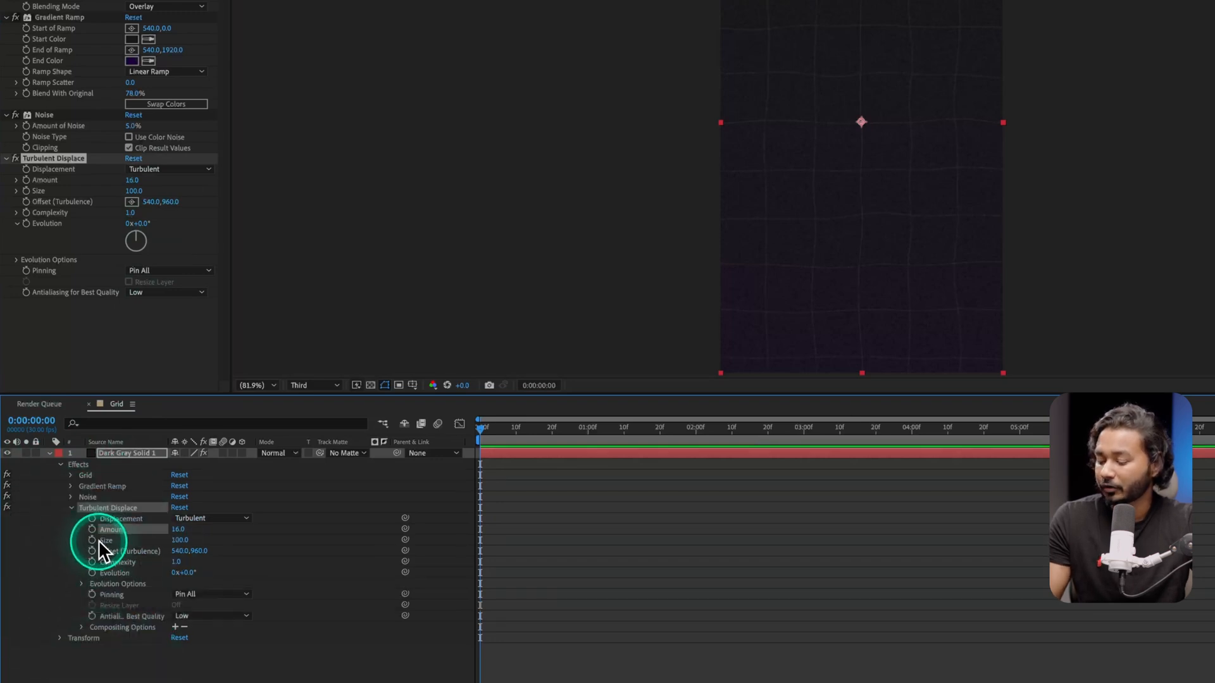
pyautogui.keyDown('alt'); pyautogui.click(92, 569); pyautogui.keyUp('alt')
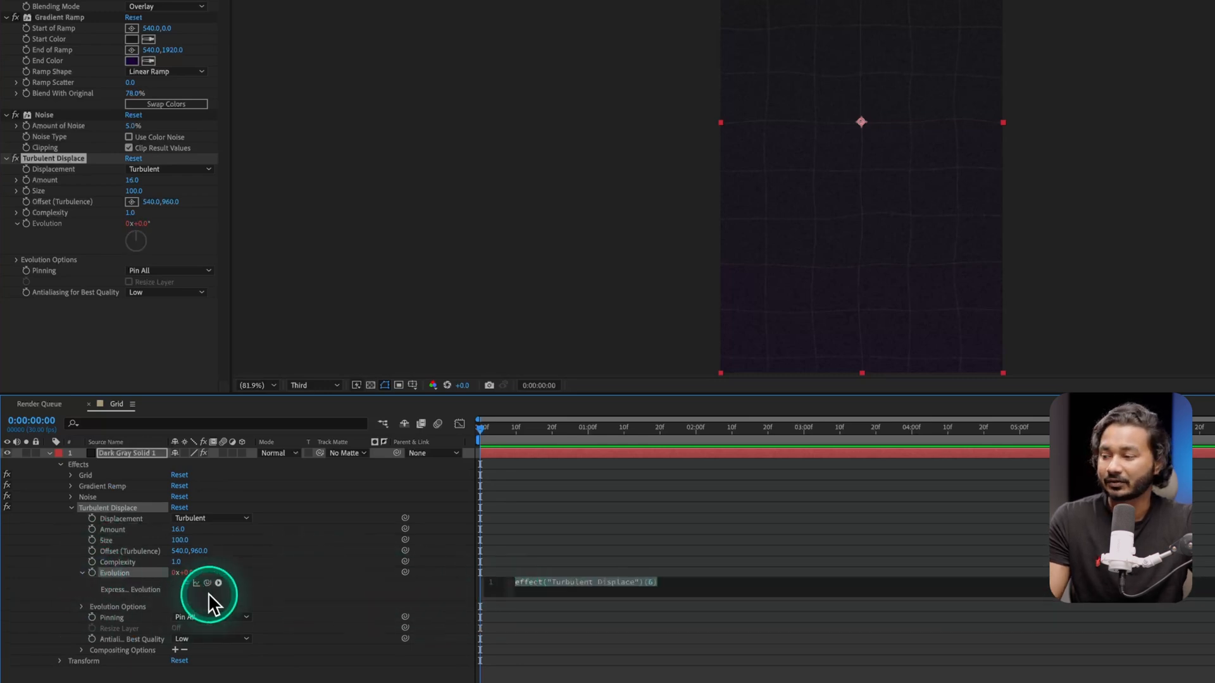
pyautogui.write('tim')
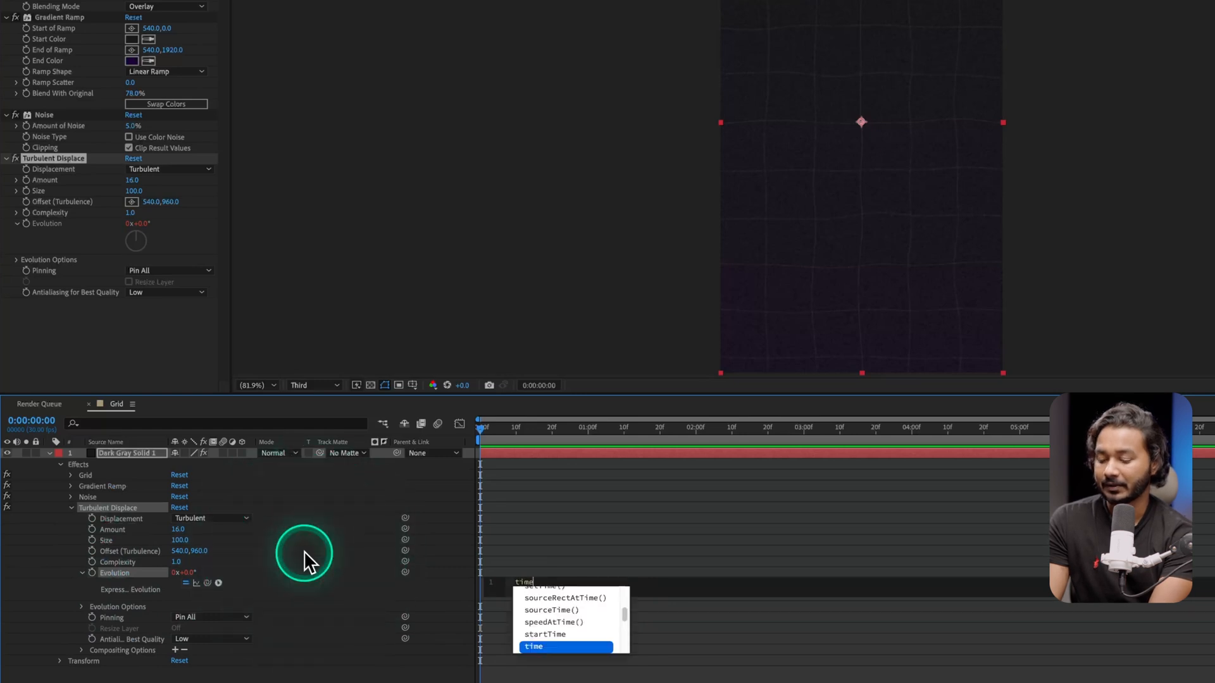
pyautogui.write('e*')
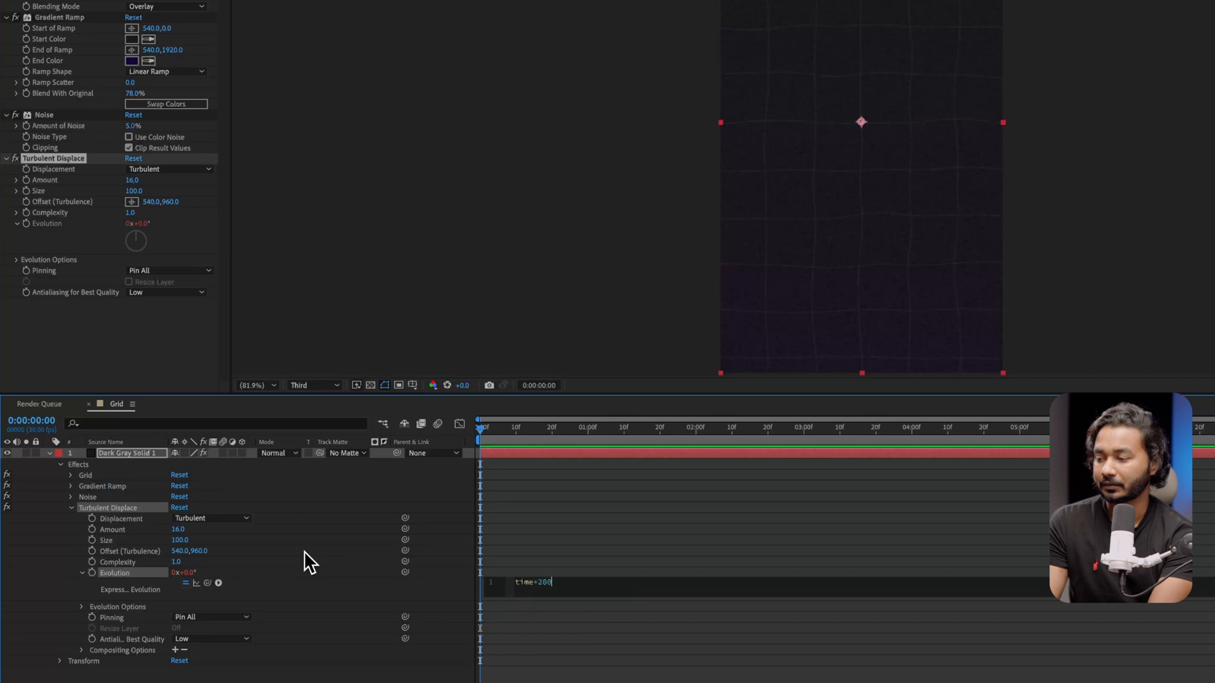
pyautogui.write('250')
pyautogui.click(581, 555)
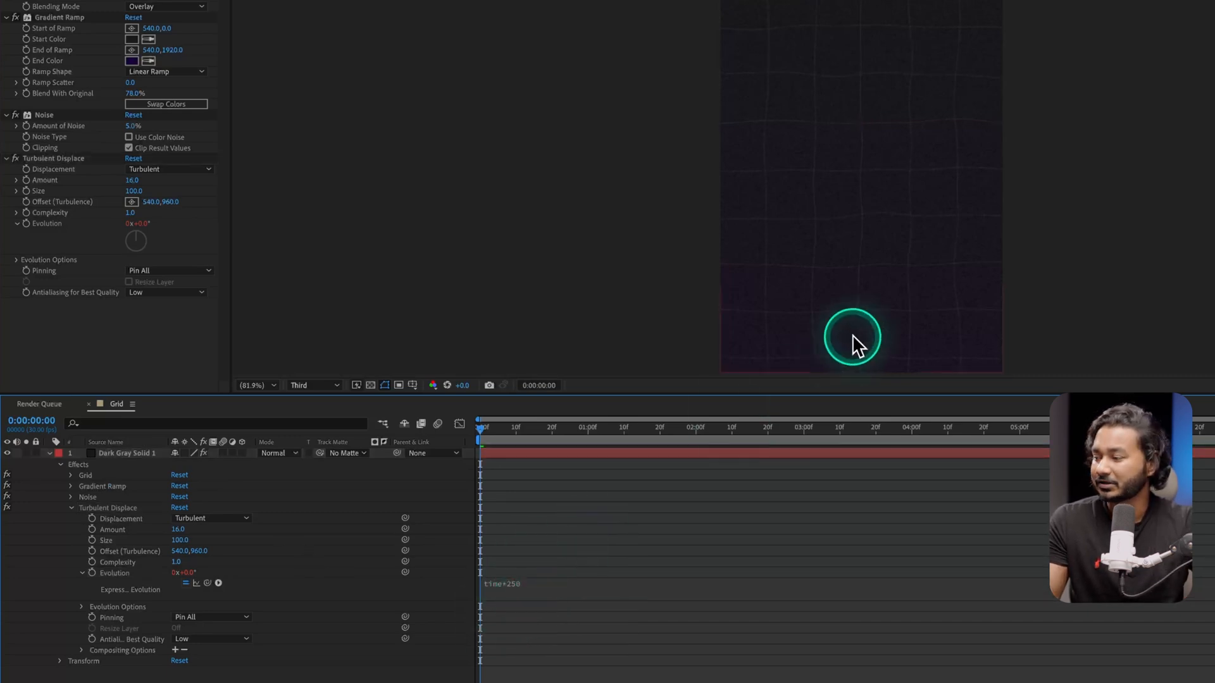
pyautogui.press('space')
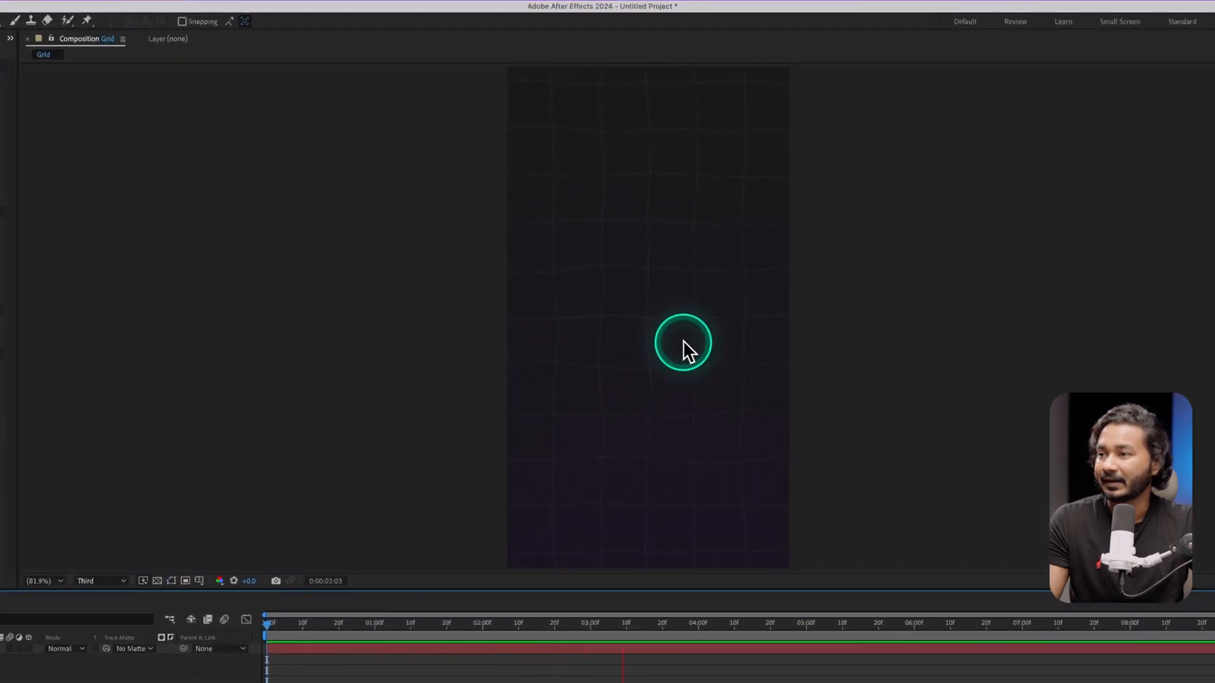
pyautogui.press('space')
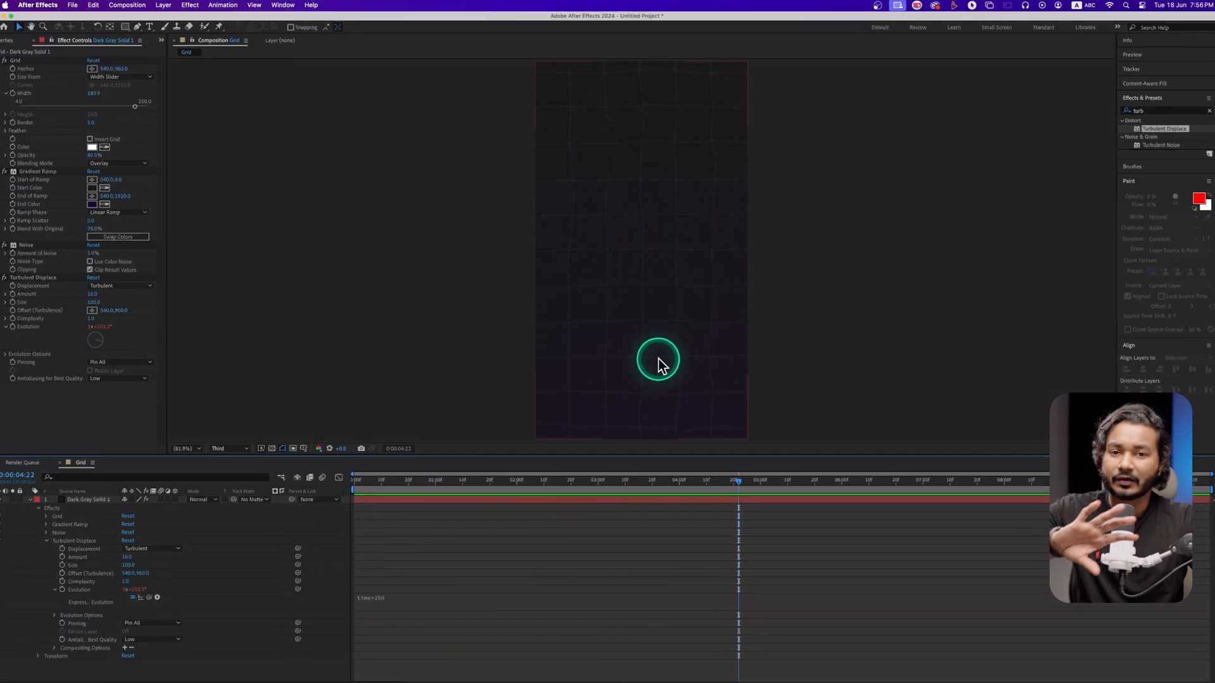
# Keyframe the Grid effect's Anchor at the first frame, then set it to 318, 960 at 0:00:05:09.
pyautogui.click(476, 488)
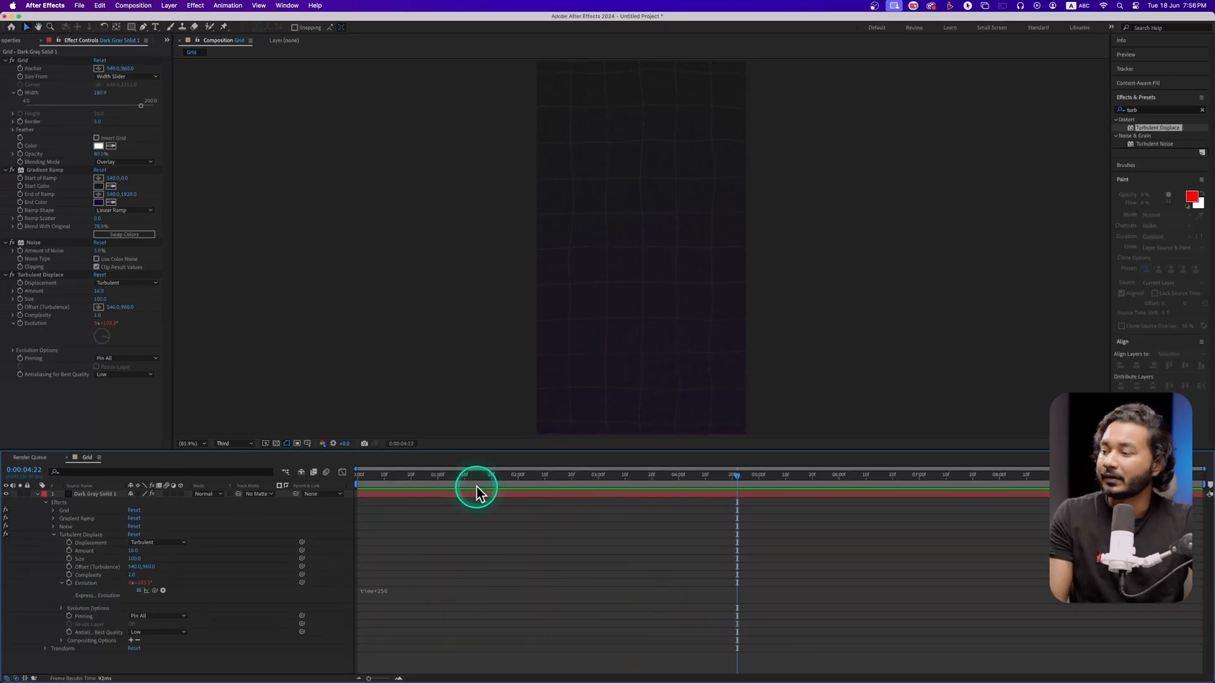
pyautogui.moveTo(383, 478); pyautogui.dragTo(307, 485)
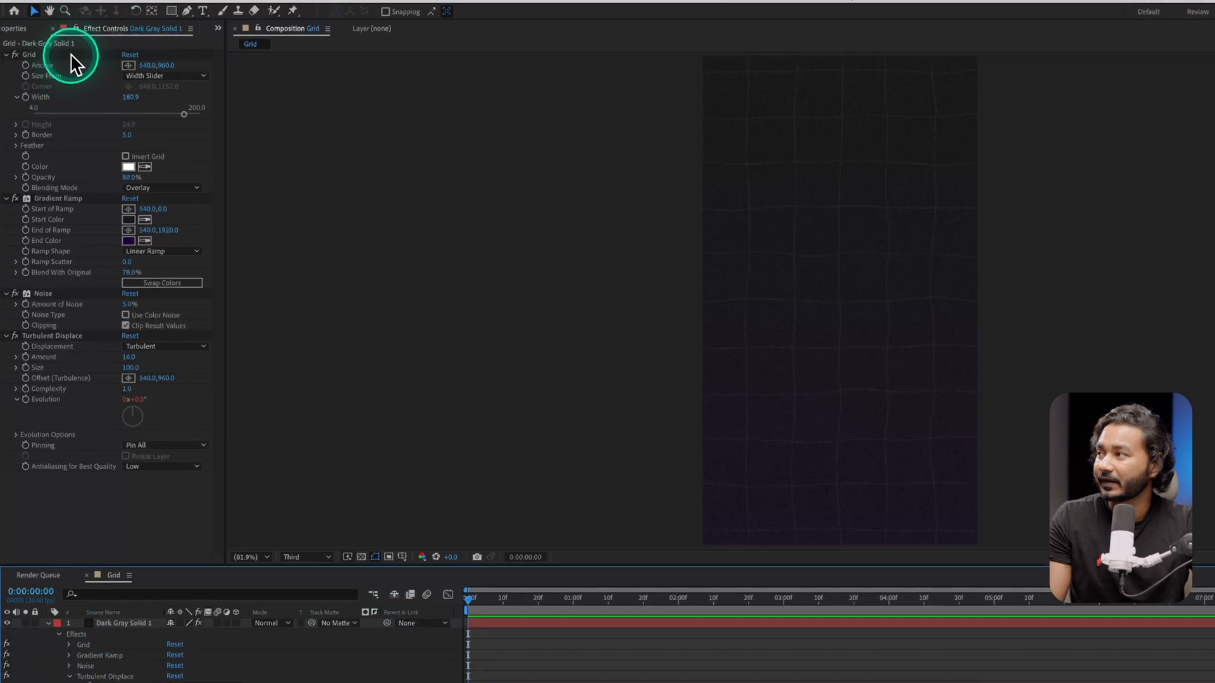
pyautogui.click(58, 61)
pyautogui.moveTo(581, 483); pyautogui.dragTo(317, 482)
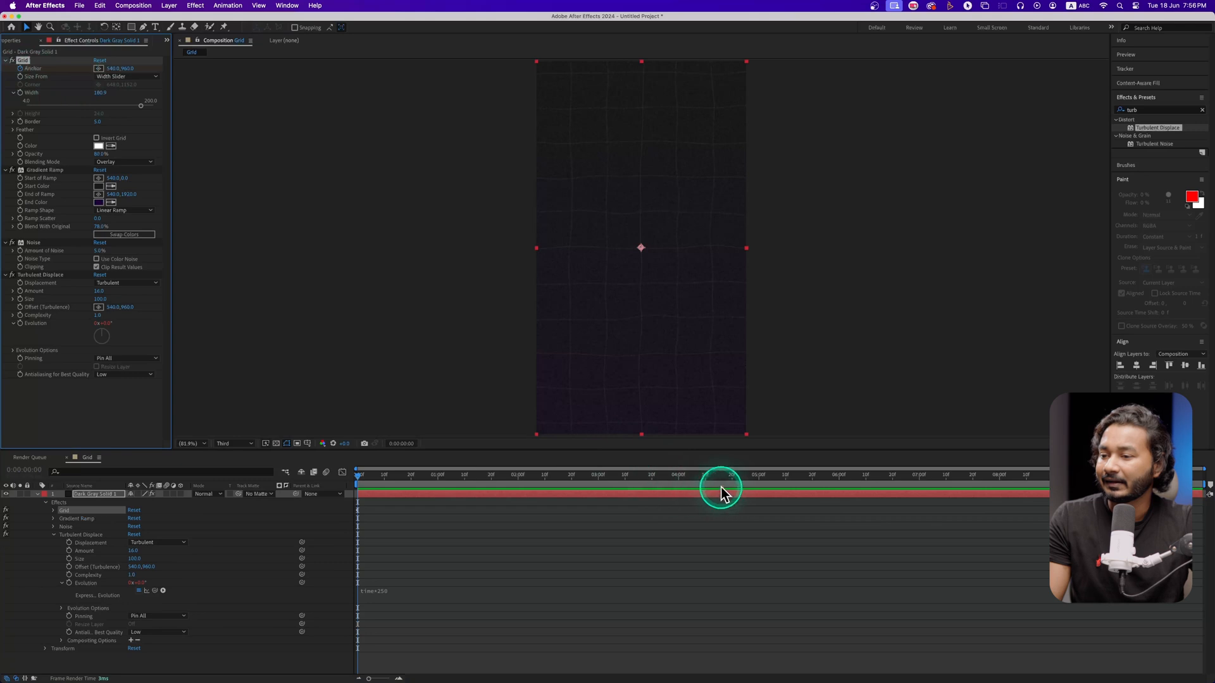
pyautogui.moveTo(727, 484); pyautogui.dragTo(782, 483)
pyautogui.moveTo(106, 69); pyautogui.dragTo(24, 65)
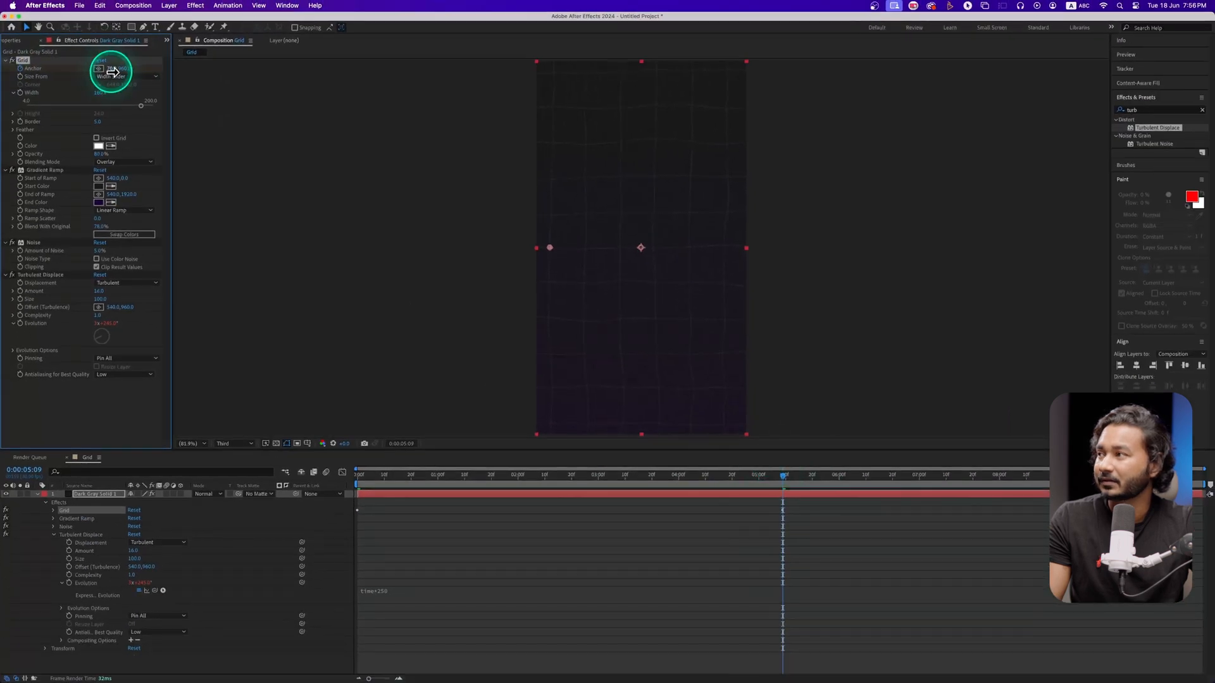
pyautogui.moveTo(108, 67)
pyautogui.mouseDown()
pyautogui.moveTo(28, 74)
pyautogui.moveTo(233, 68)
pyautogui.mouseUp()
# Reveal the solid layer's keyframes and move the second Anchor keyframe to the end of the timeline.
pyautogui.click(89, 494)
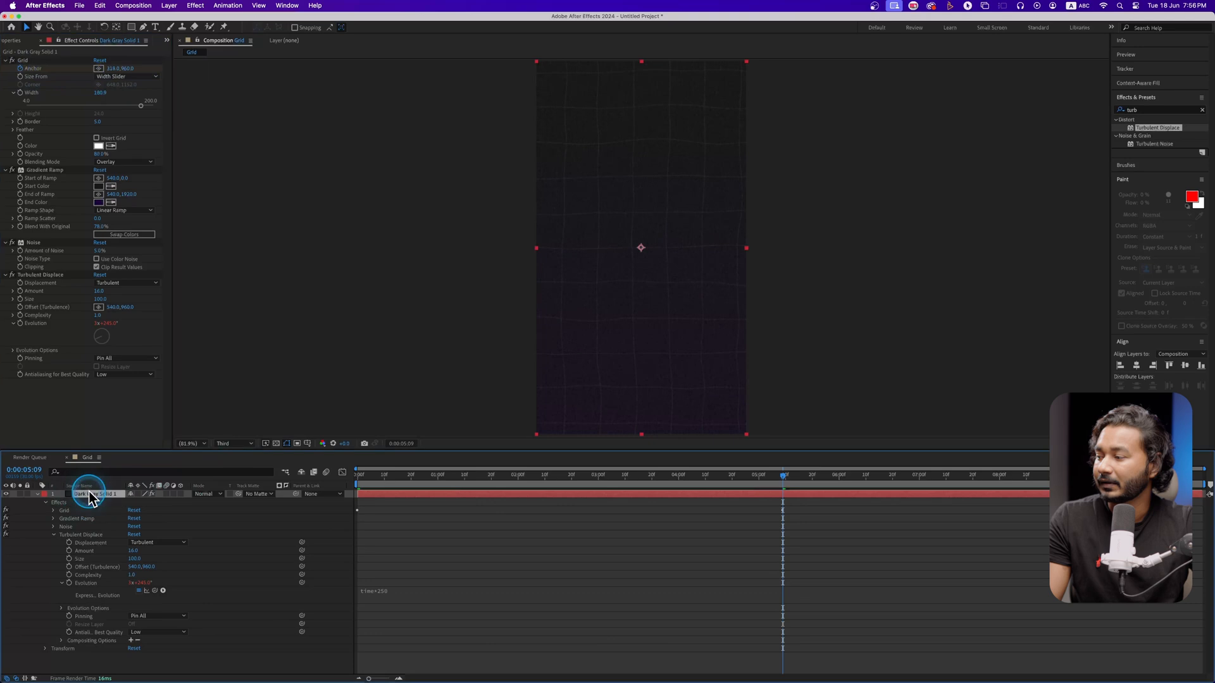
pyautogui.press('u')
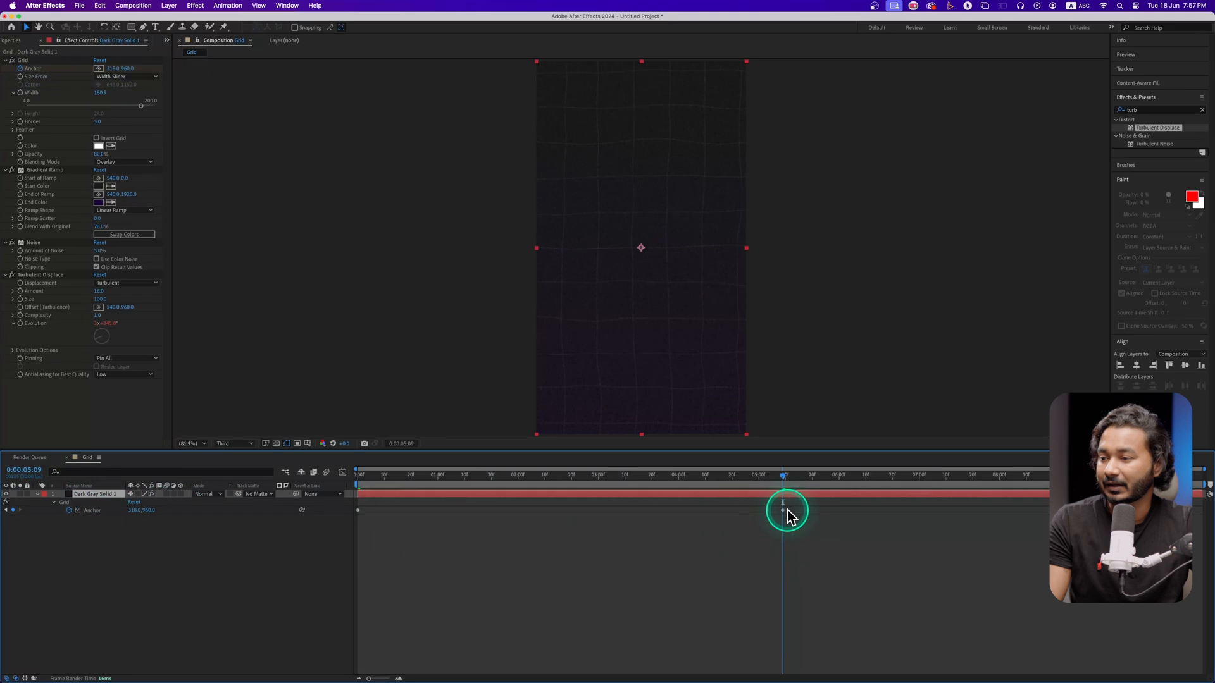
pyautogui.moveTo(784, 510); pyautogui.dragTo(1069, 510)
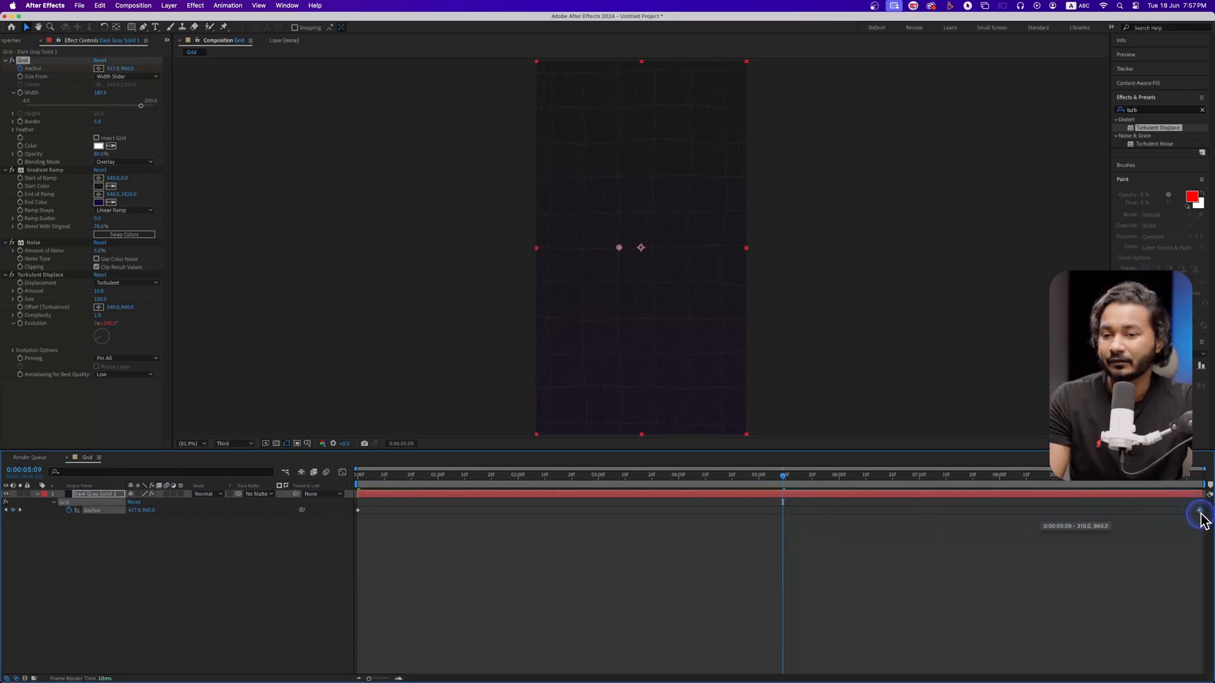
# Settle the second Anchor keyframe at the end of the timeline and play the grid animation back from the first frame.
pyautogui.moveTo(1200, 519); pyautogui.dragTo(1199, 517)
pyautogui.moveTo(534, 474); pyautogui.dragTo(269, 481)
pyautogui.press('space')
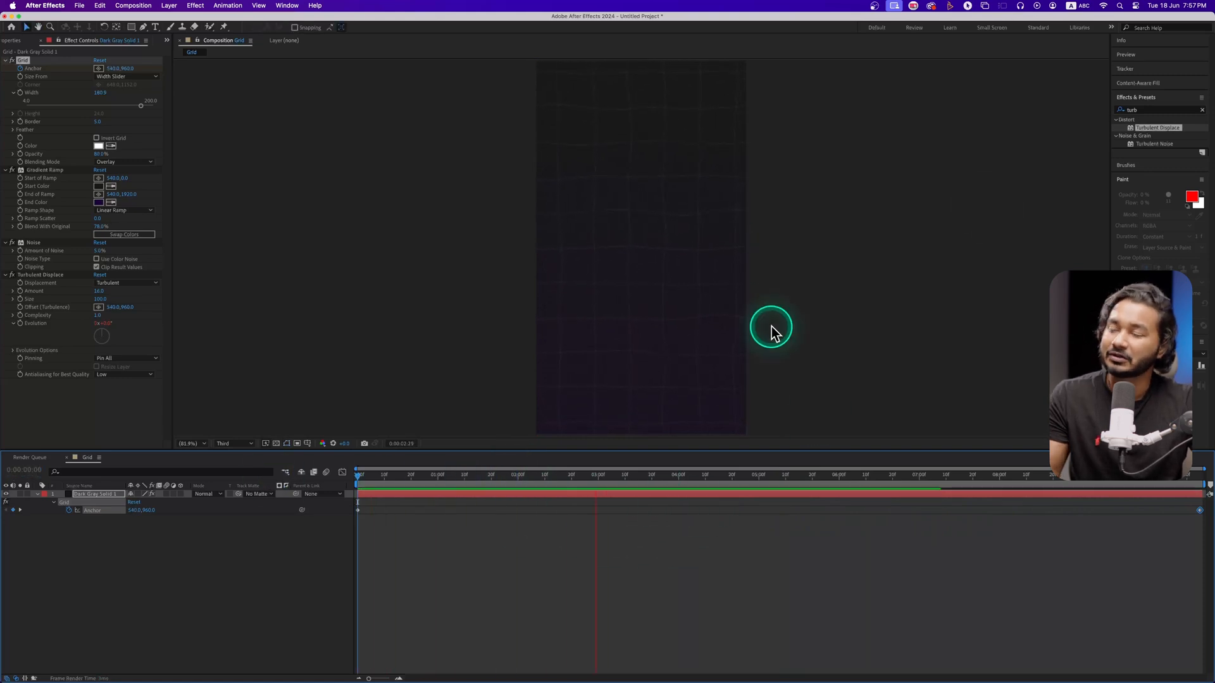
pyautogui.press('space')
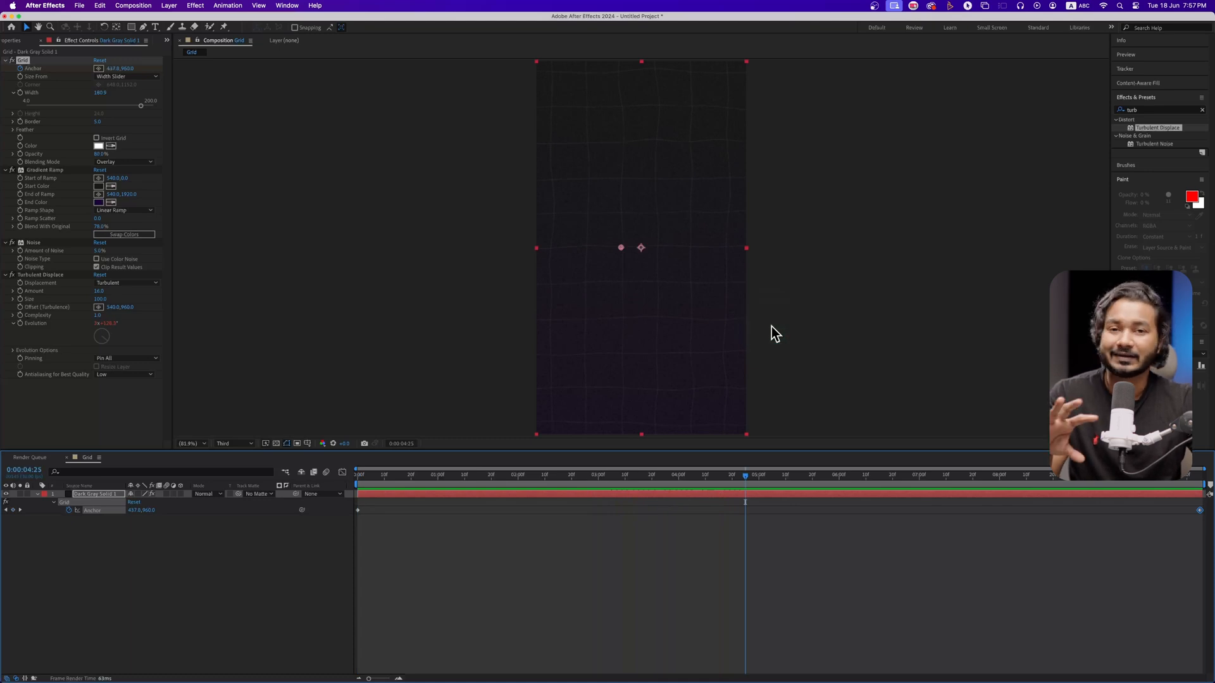
pyautogui.click(750, 353)
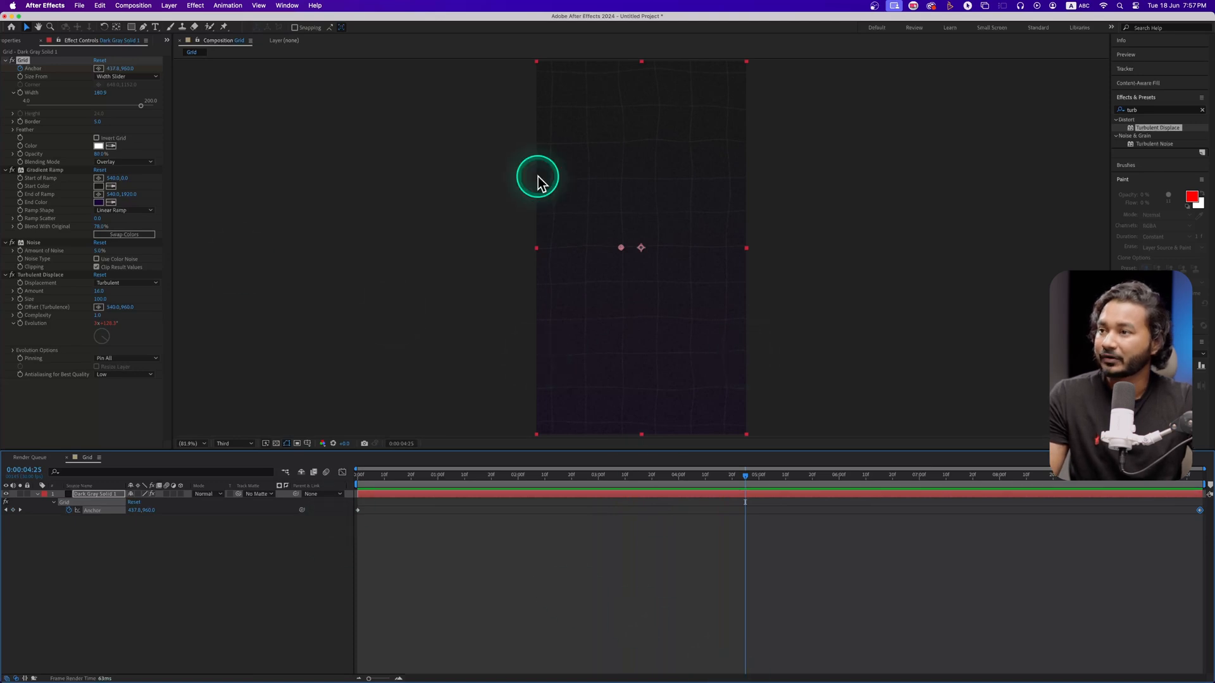
pyautogui.click(628, 196)
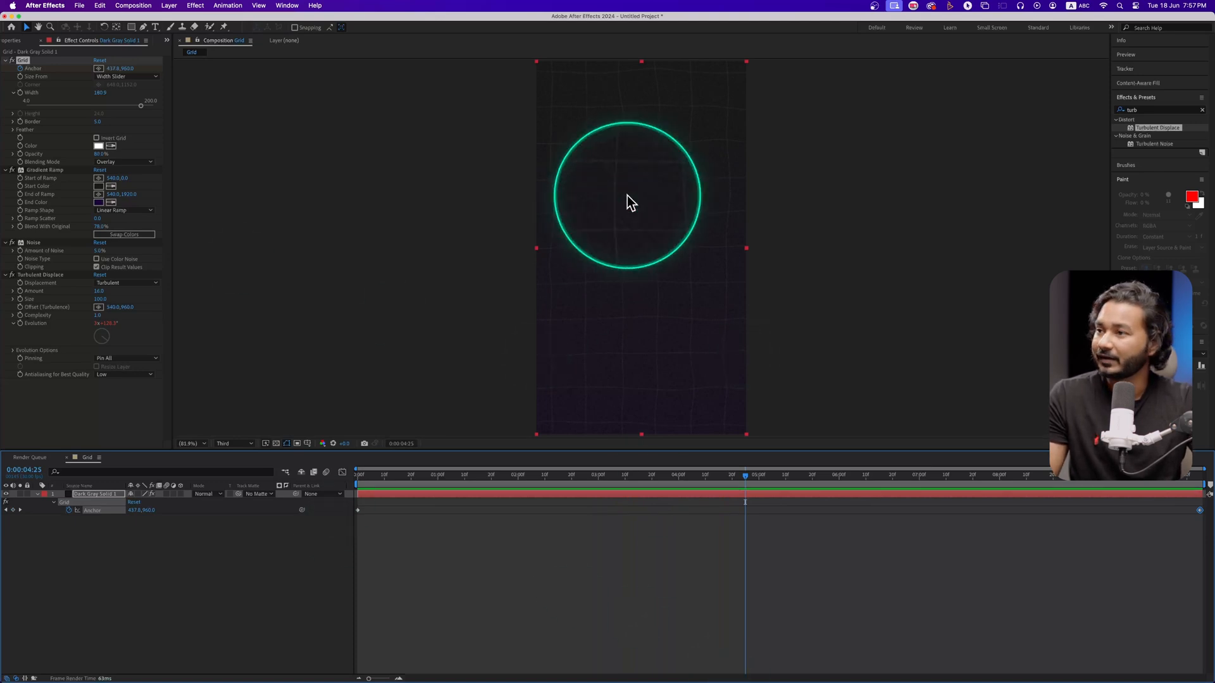
pyautogui.click(628, 195)
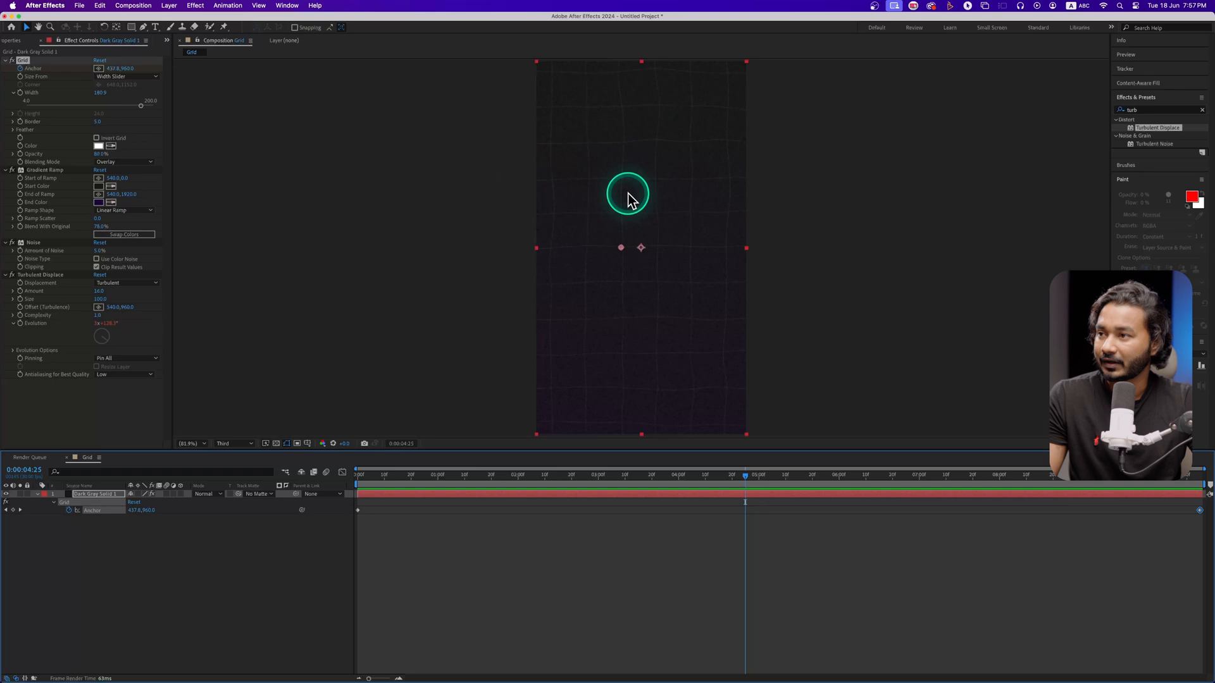
# Save the After Effects project to the Desktop under the name Grid.
pyautogui.press('super+s')
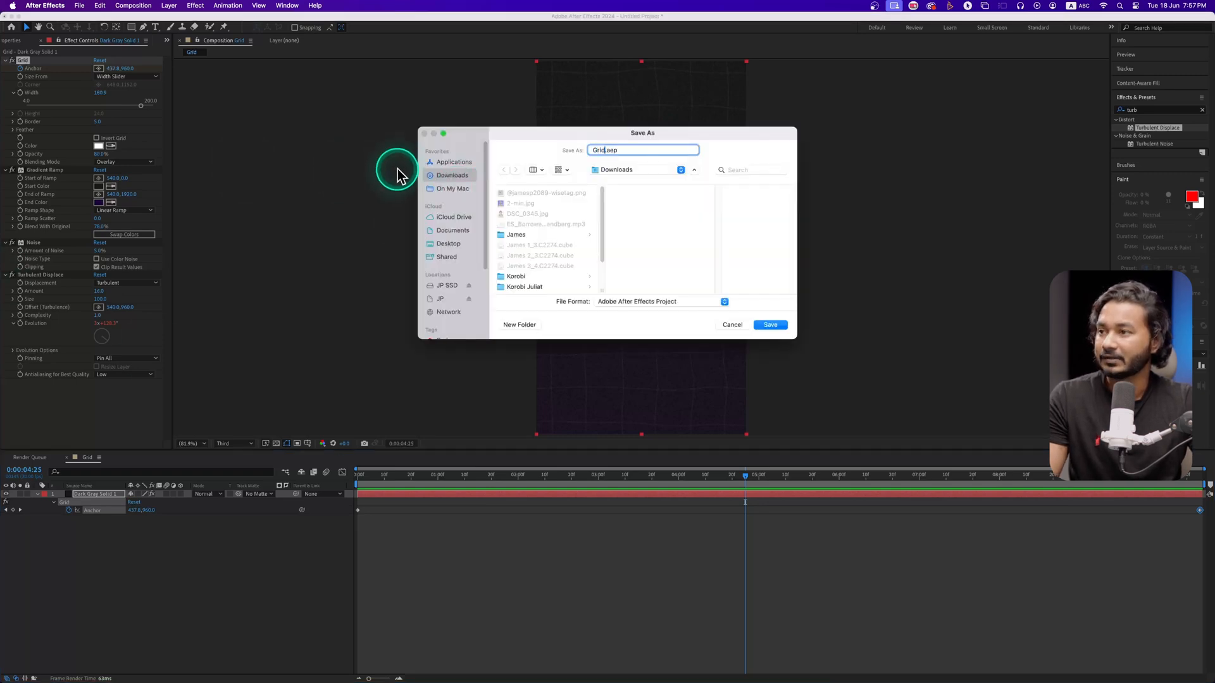
pyautogui.click(455, 244)
pyautogui.write('Grid')
pyautogui.click(771, 325)
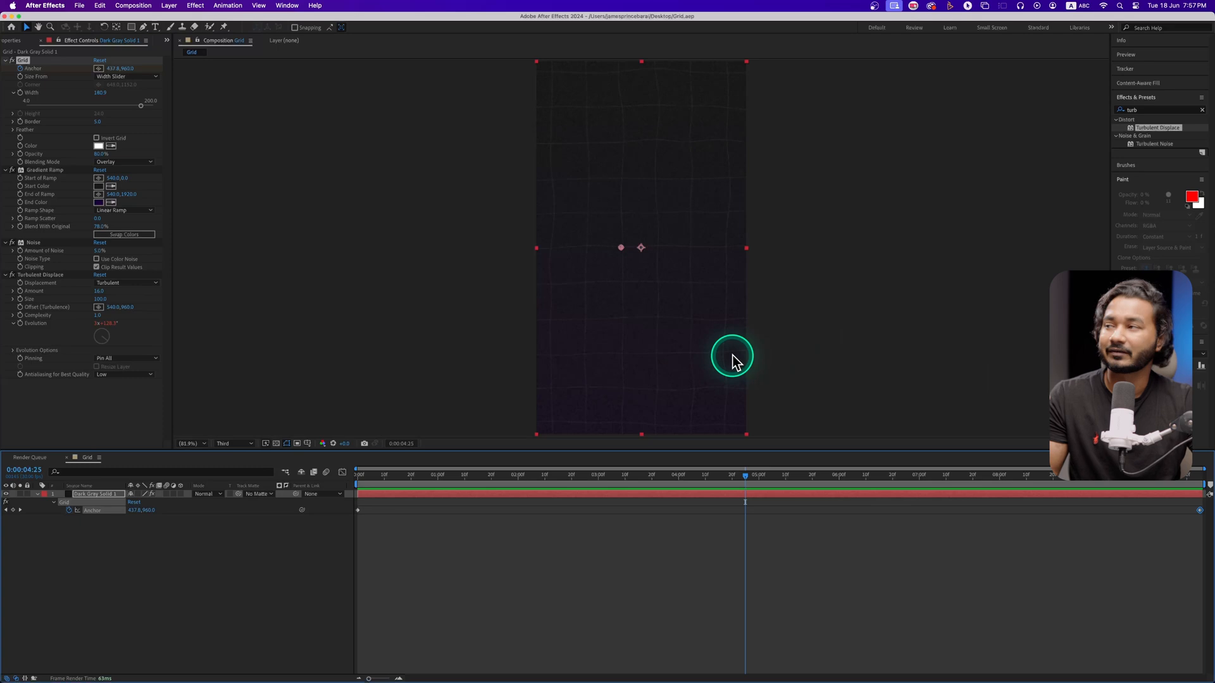
# Review the Grid composition's size, frame rate and duration settings without changing them.
pyautogui.click(134, 6)
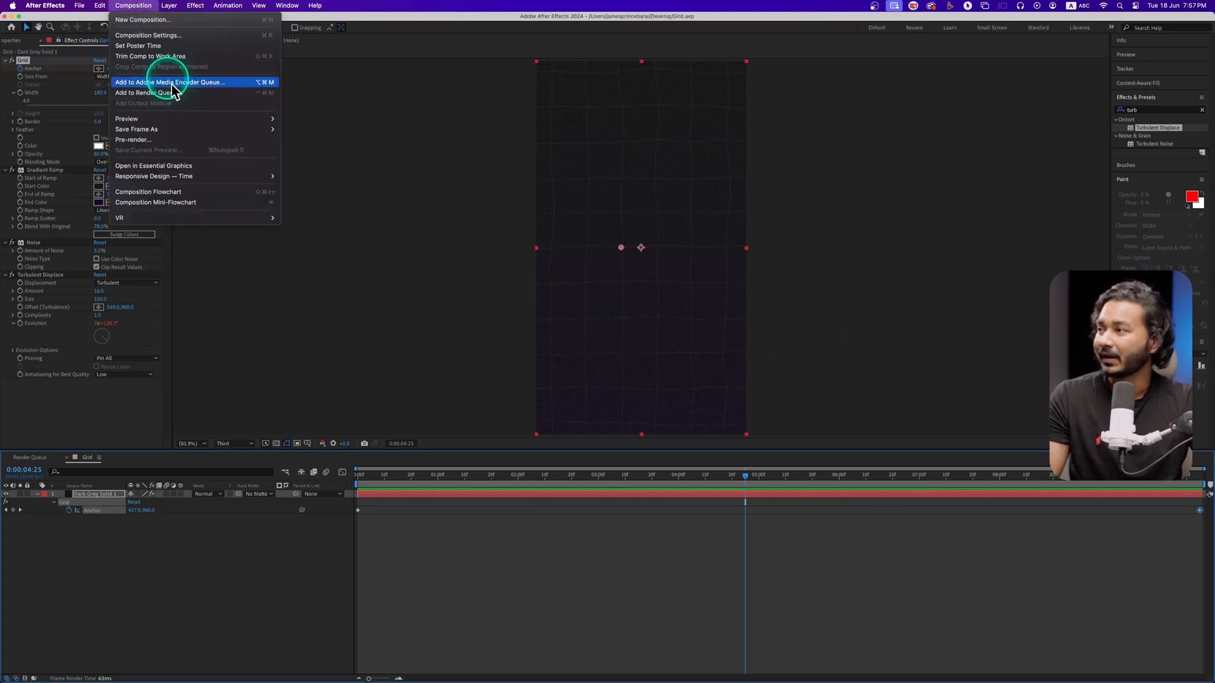
pyautogui.click(174, 36)
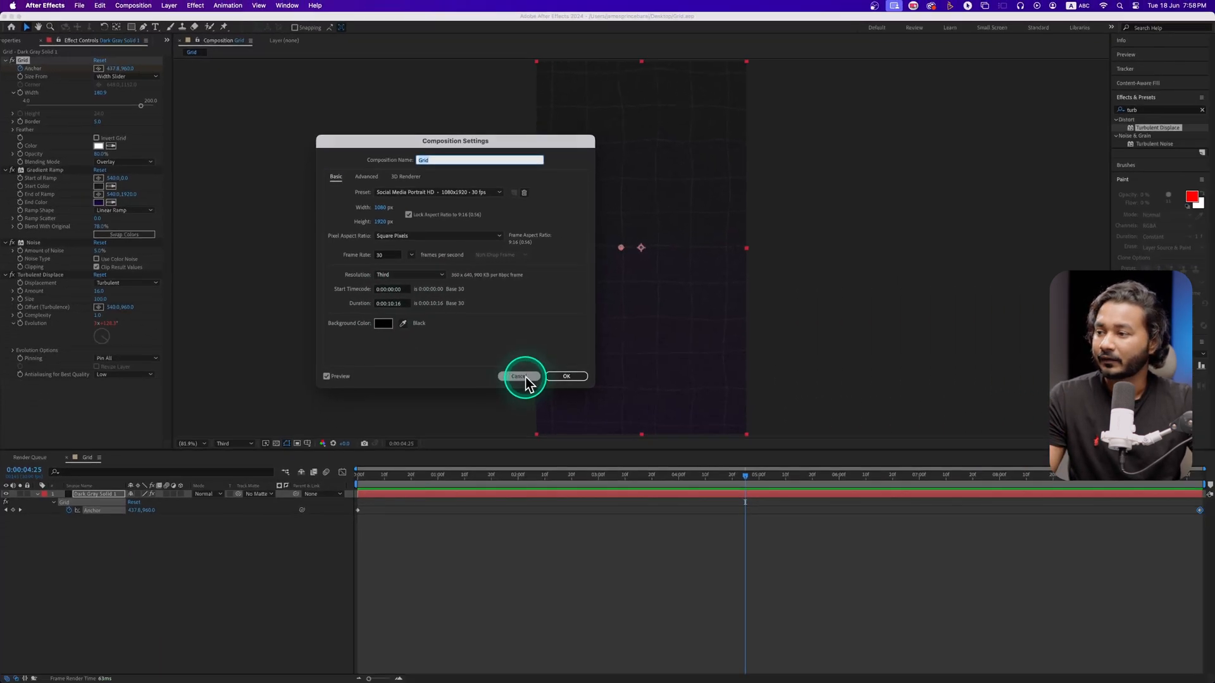
pyautogui.click(524, 378)
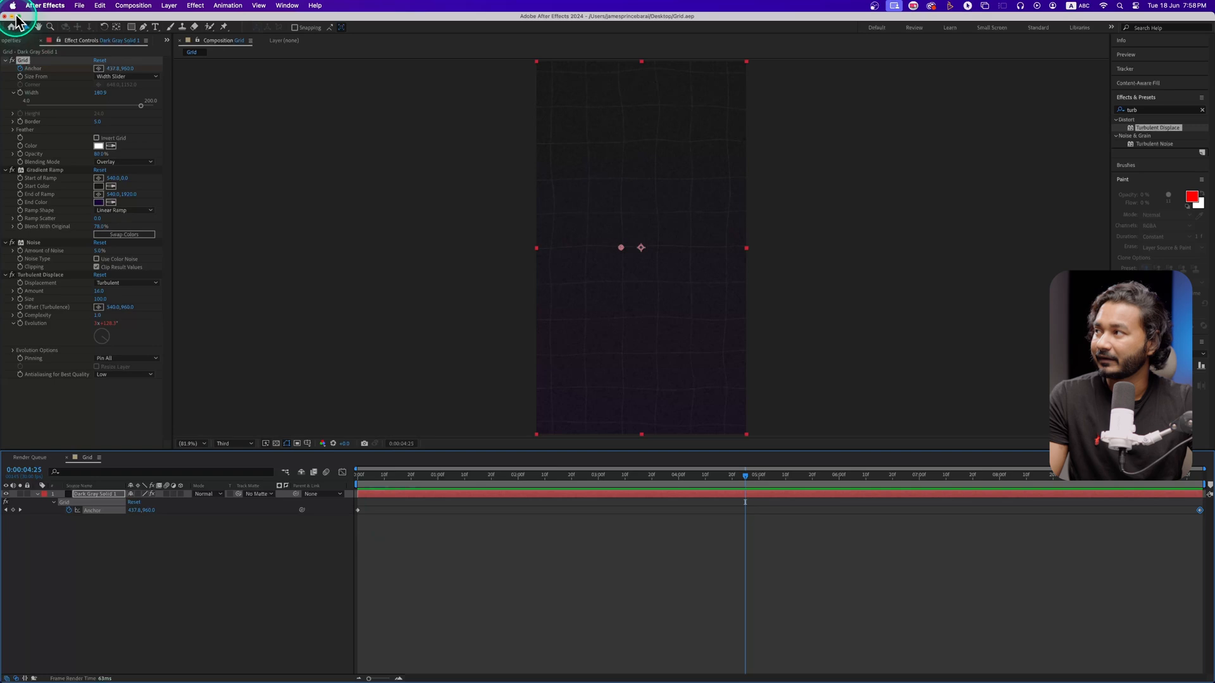
# Minimize the After Effects window and switch to the open reel project in Premiere Pro.
pyautogui.click(13, 15)
pyautogui.moveTo(586, 669)
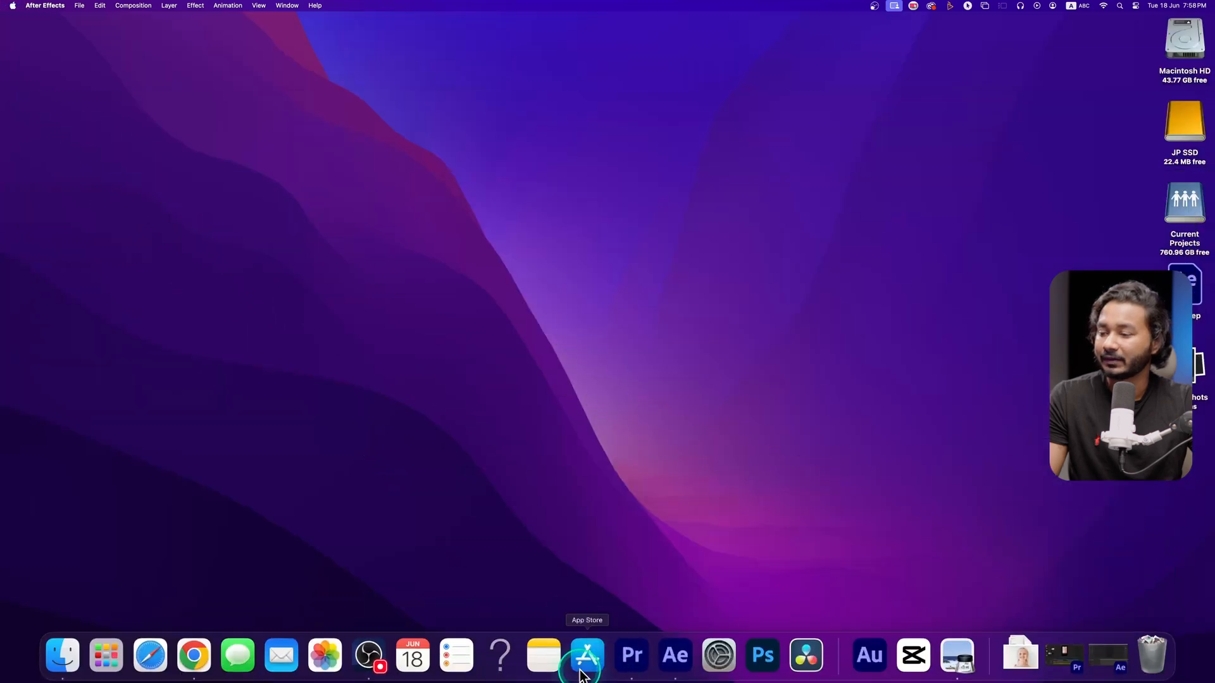
pyautogui.click(629, 661)
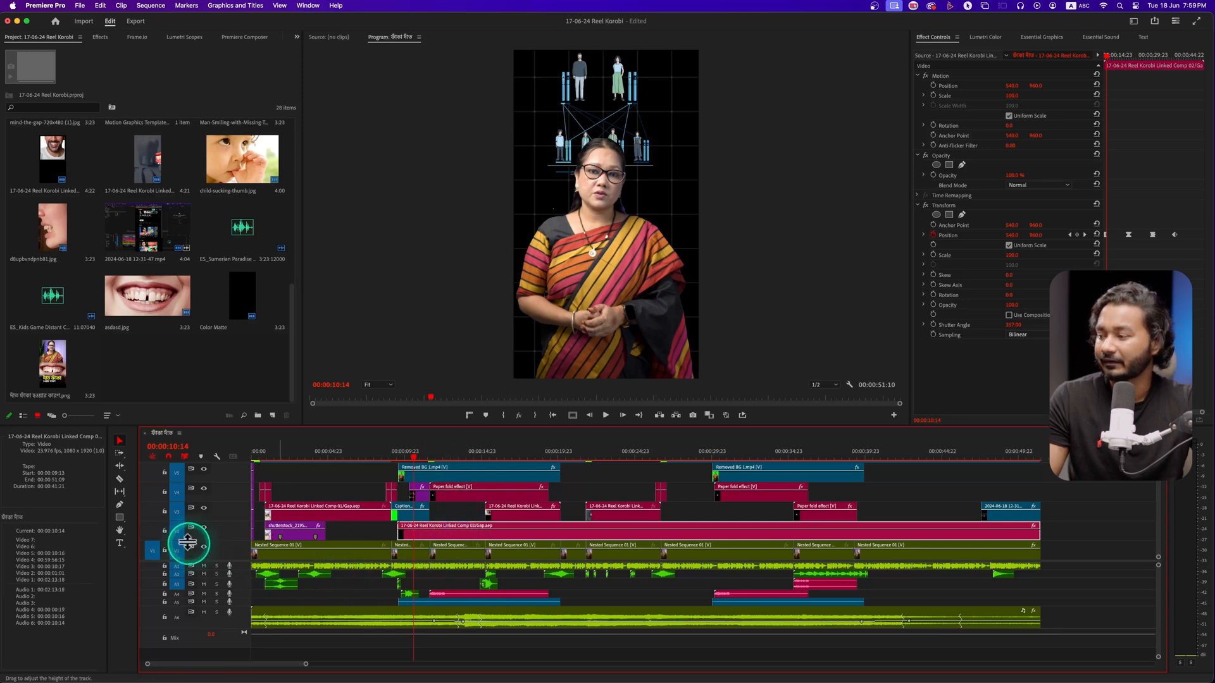
# Toggle track V2's visibility off and back on, and delete the long linked background clip behind the speaker from it.
pyautogui.click(204, 528)
pyautogui.click(204, 528)
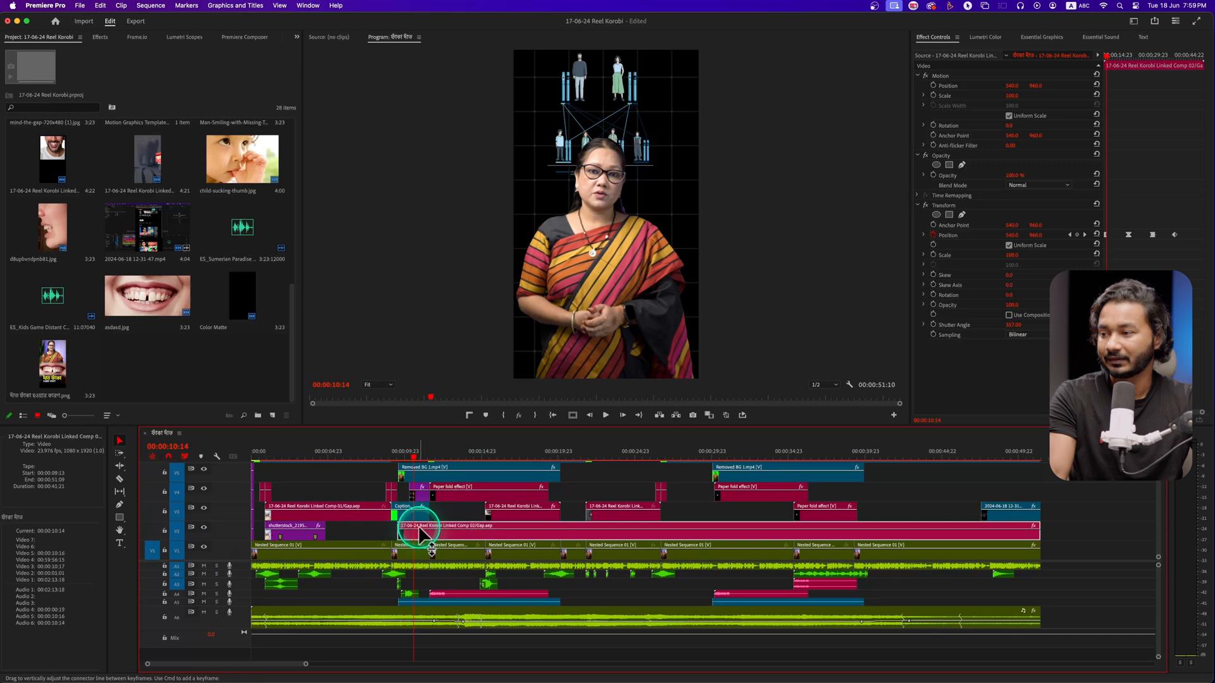
pyautogui.press('Delete')
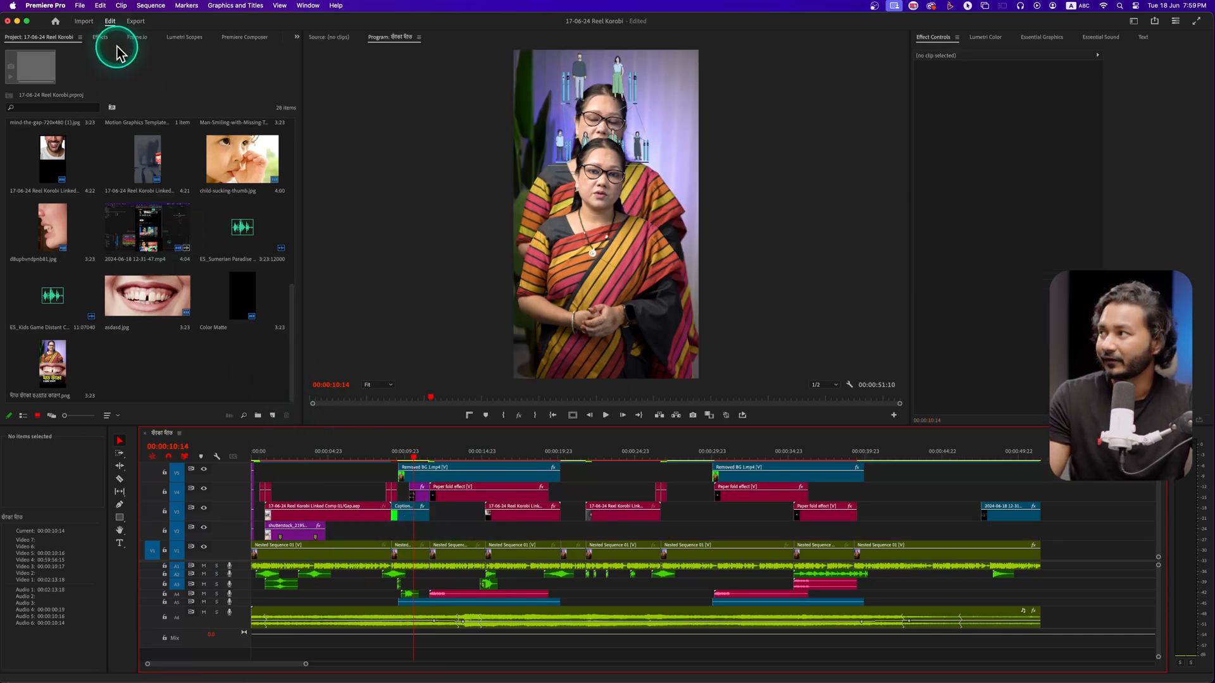
# Import the Grid composition from Grid.aep on the Desktop into the project through Adobe Dynamic Link.
pyautogui.click(80, 5)
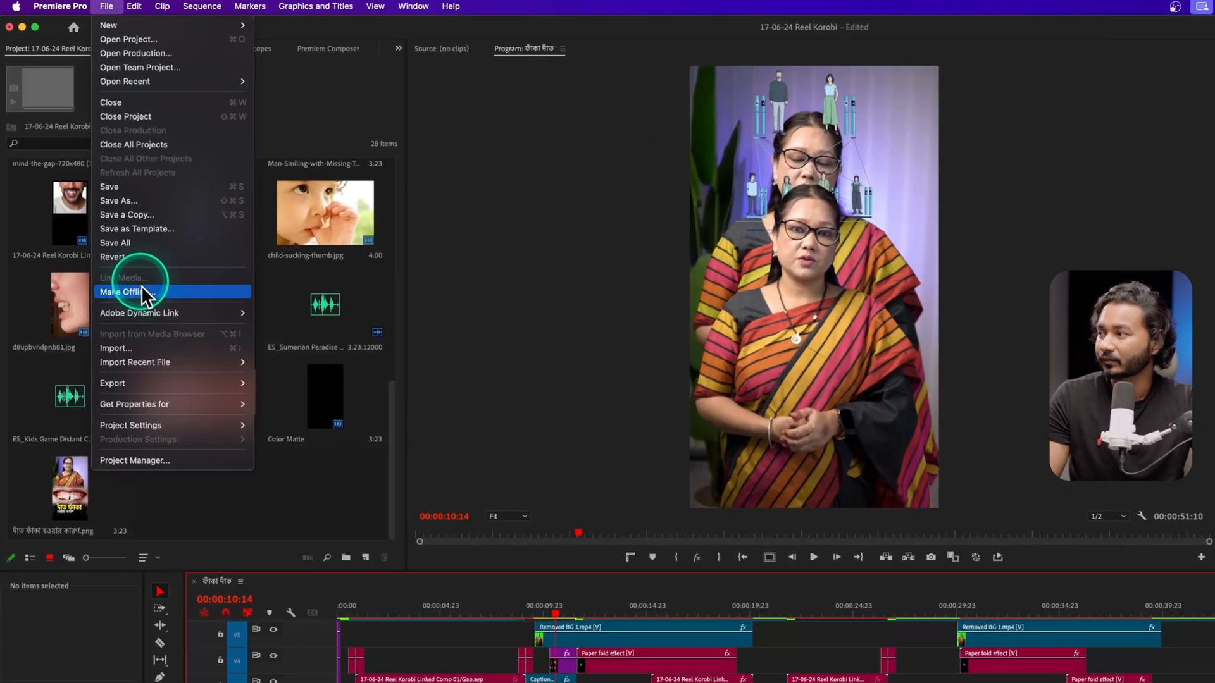
pyautogui.moveTo(145, 312)
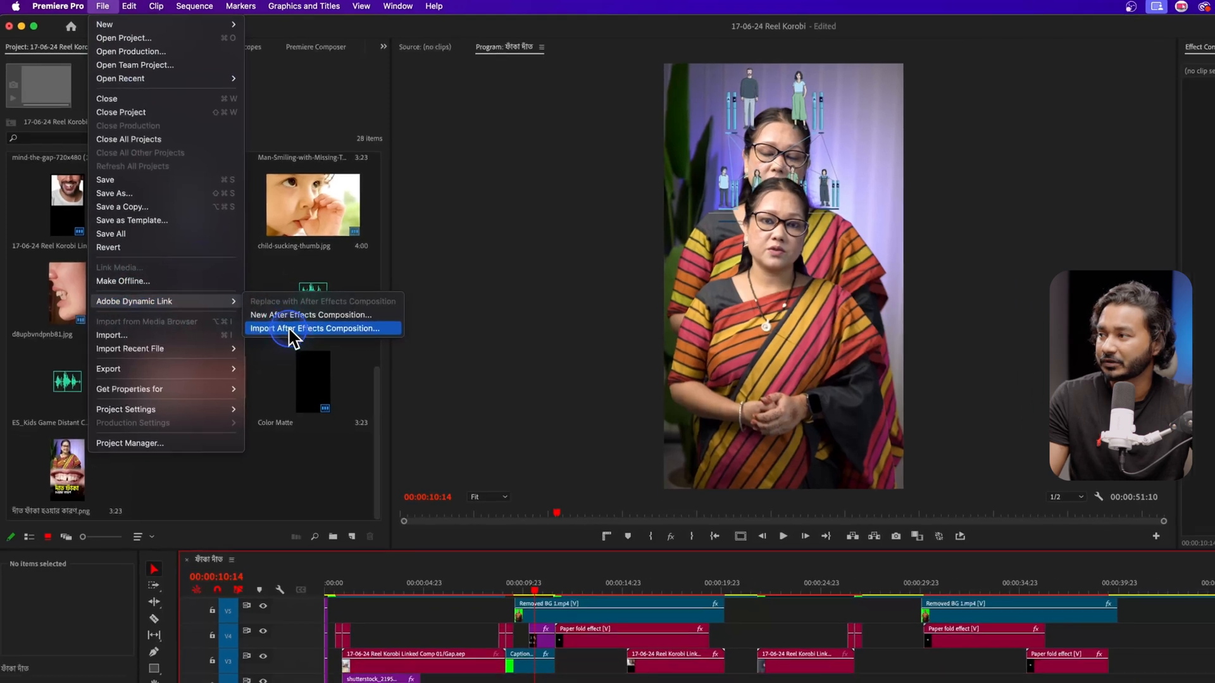
pyautogui.click(300, 342)
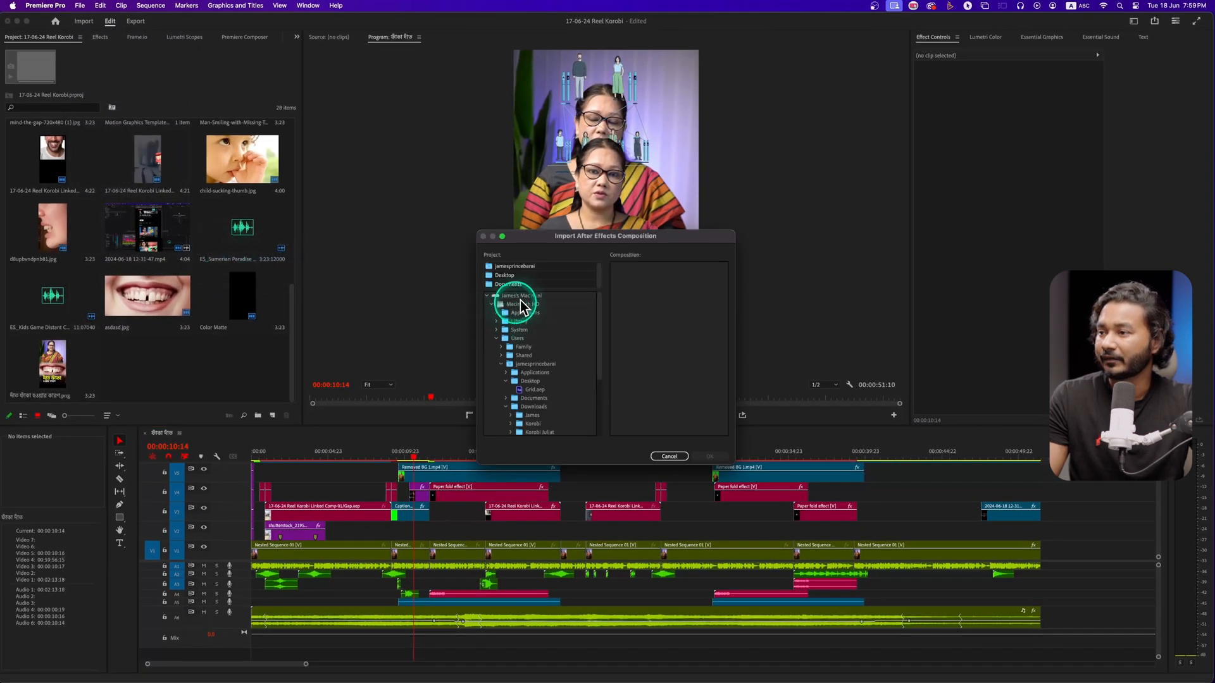
pyautogui.click(505, 275)
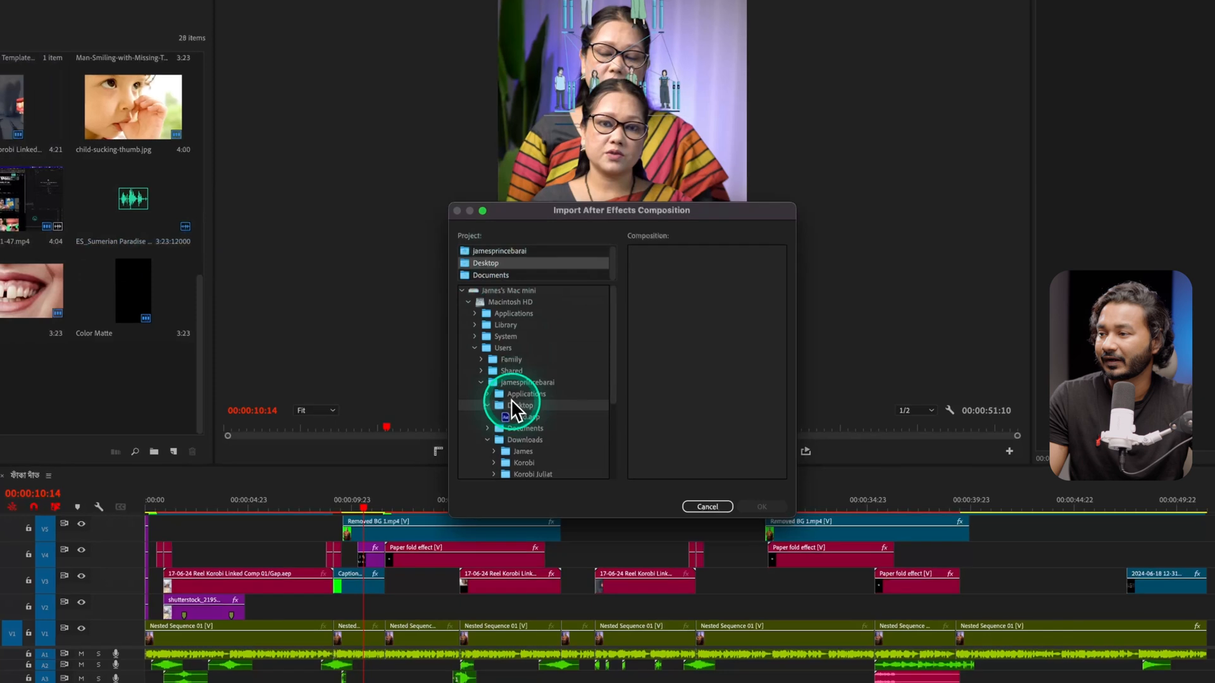
pyautogui.click(525, 415)
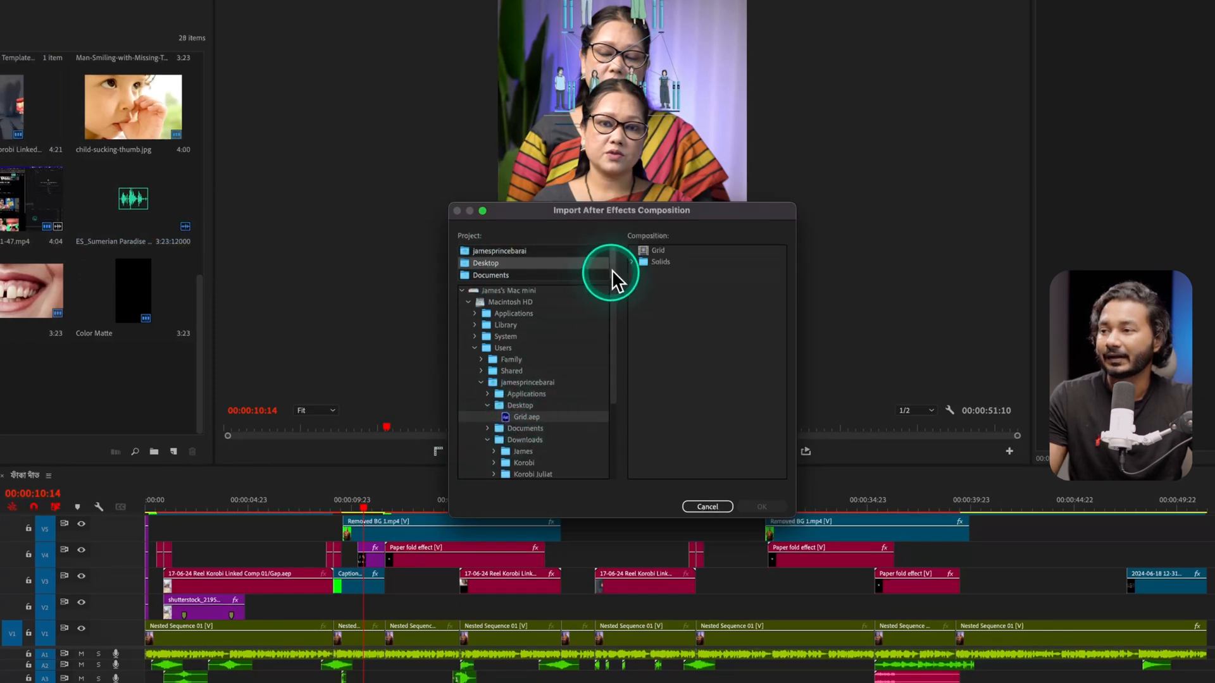
pyautogui.click(658, 250)
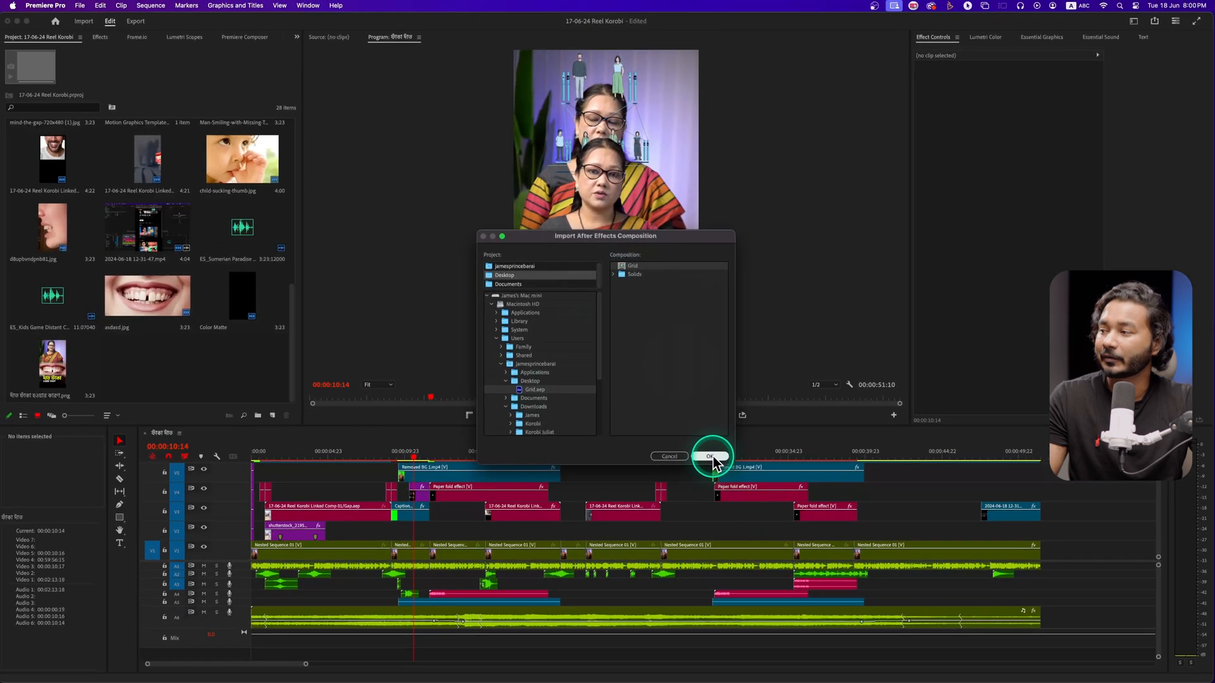
pyautogui.click(762, 507)
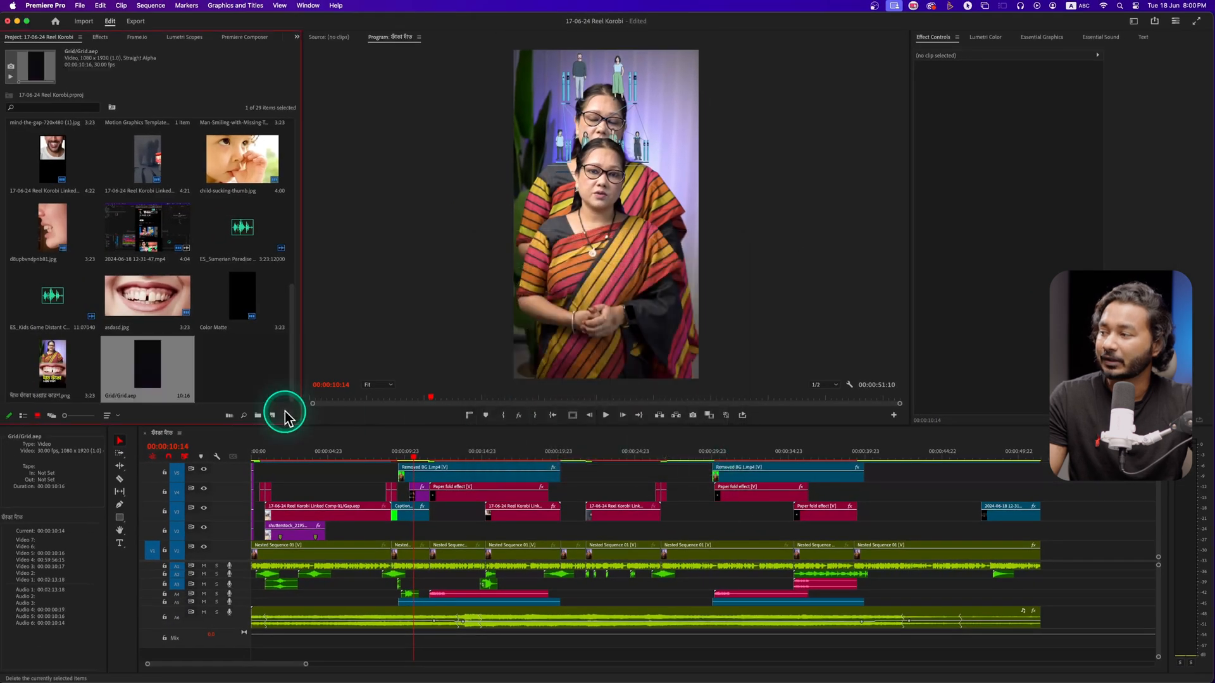
# Place the Grid/Grid.aep clip on track V2 at the playhead behind the cut-out speaker and play back the sequence.
pyautogui.moveTo(152, 357); pyautogui.dragTo(421, 534)
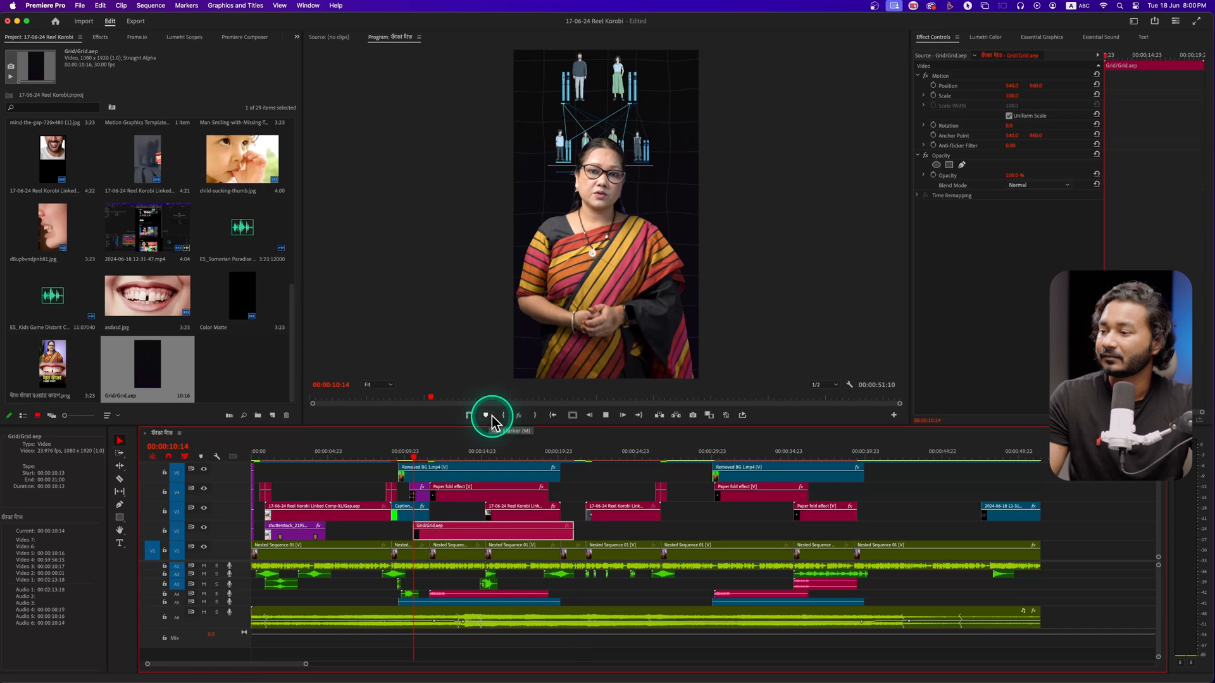
pyautogui.press('space')
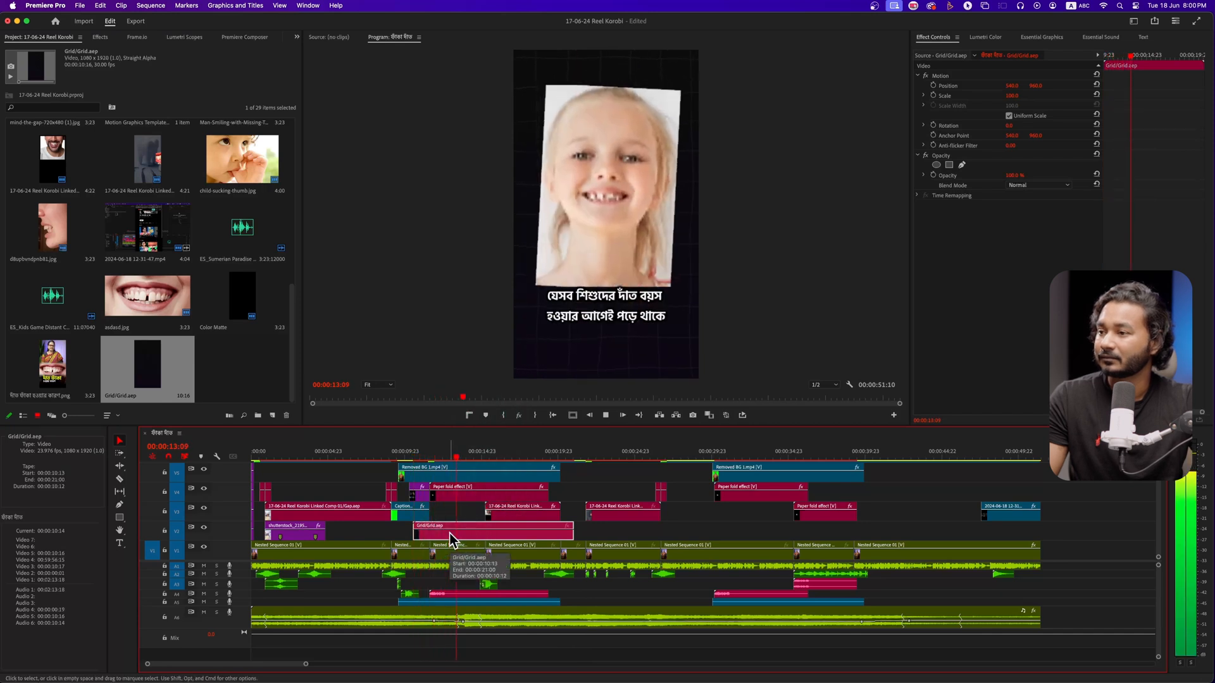
pyautogui.click(436, 520)
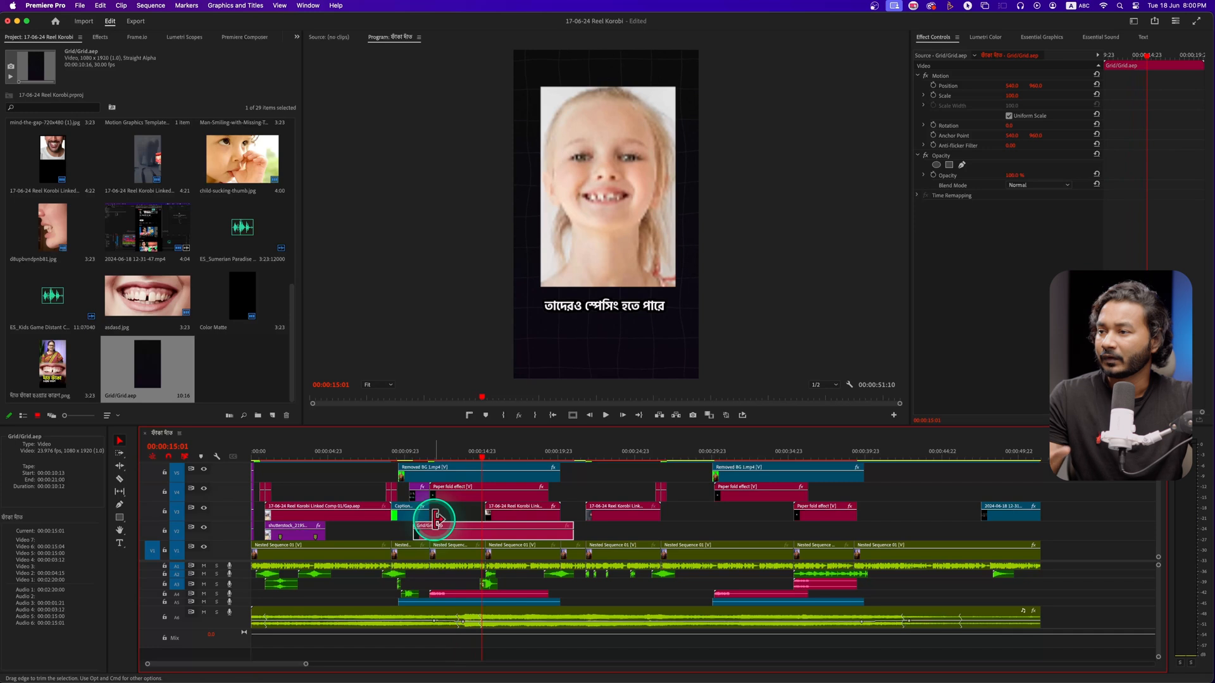